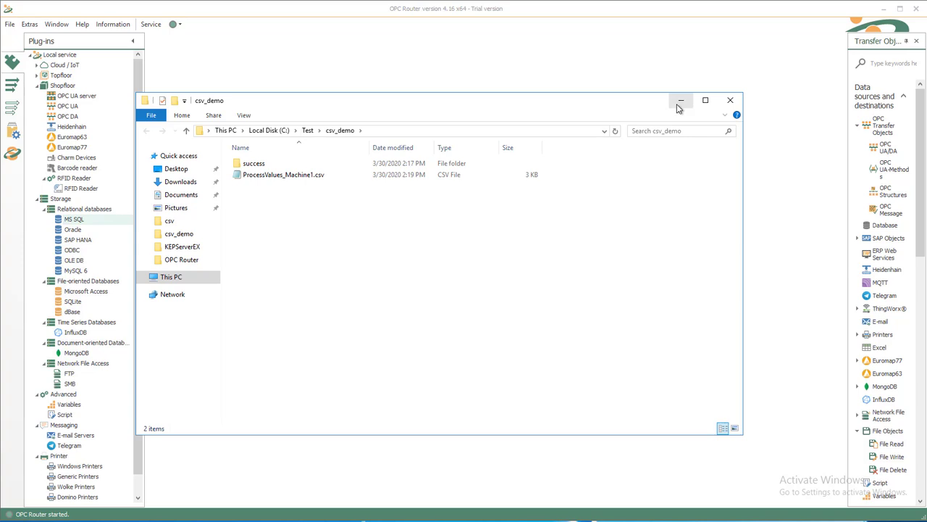
Open the TrainingDB connection in the MS SQL plug-in and review its host and database settings.
click(680, 100)
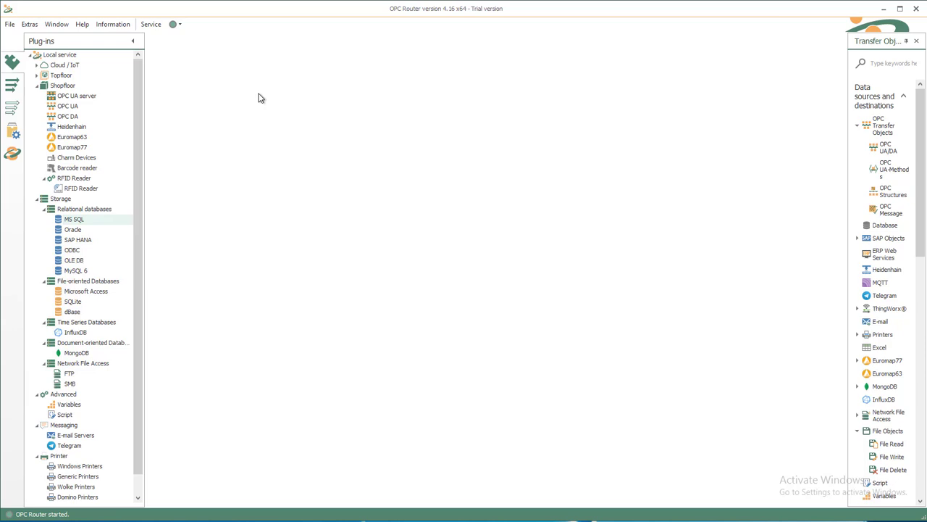
double_click(75, 221)
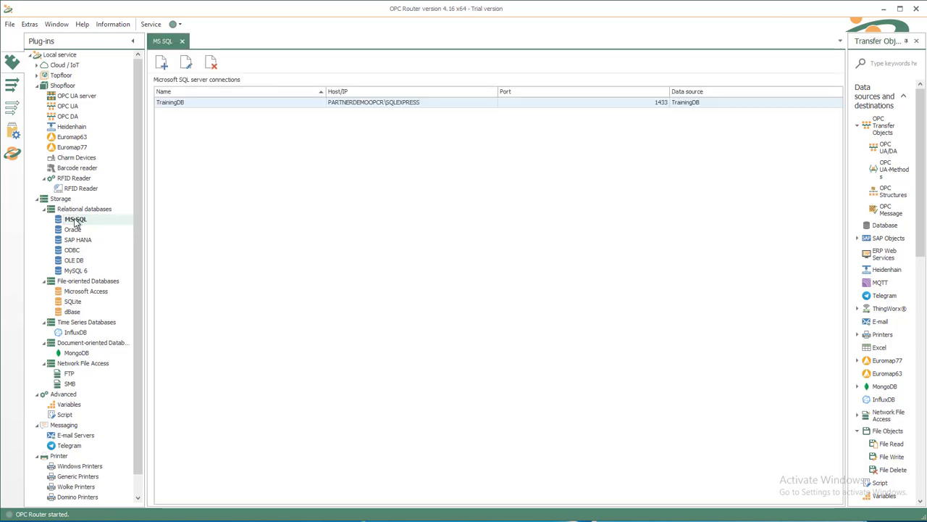
click(204, 108)
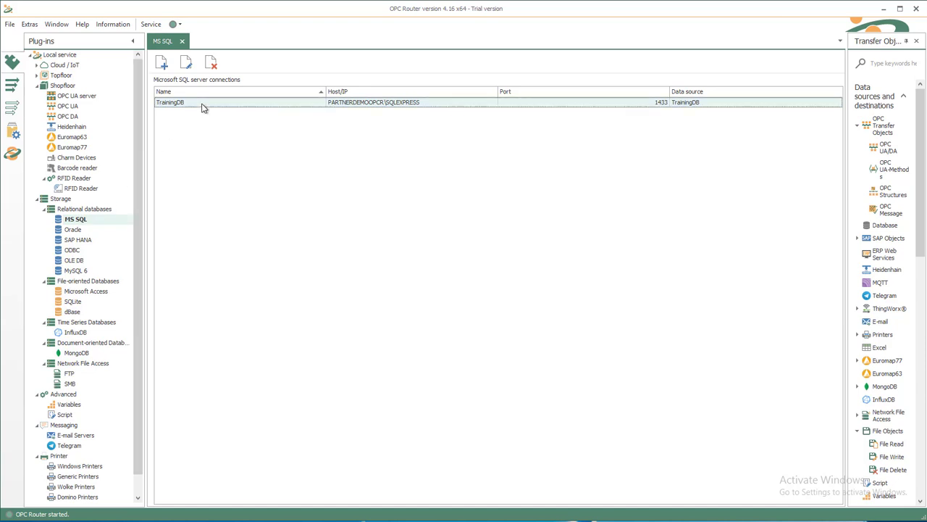
double_click(204, 108)
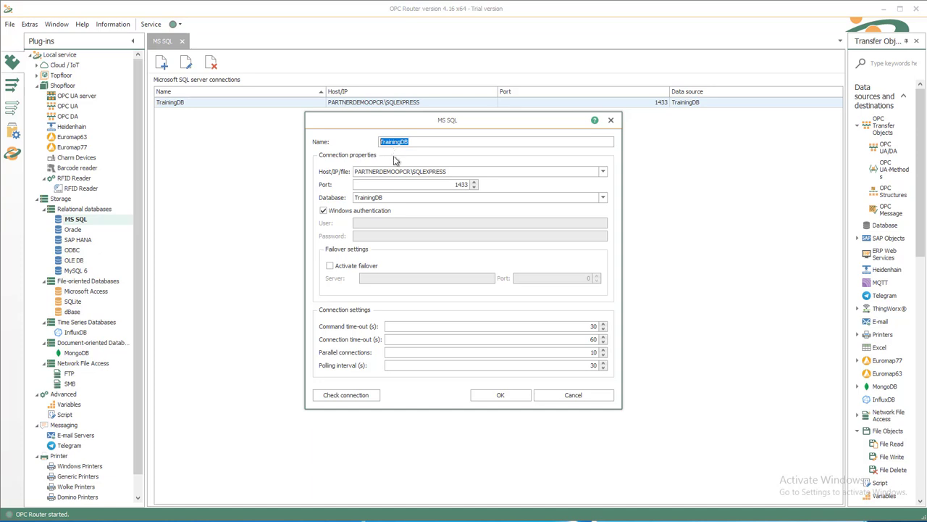
click(457, 171)
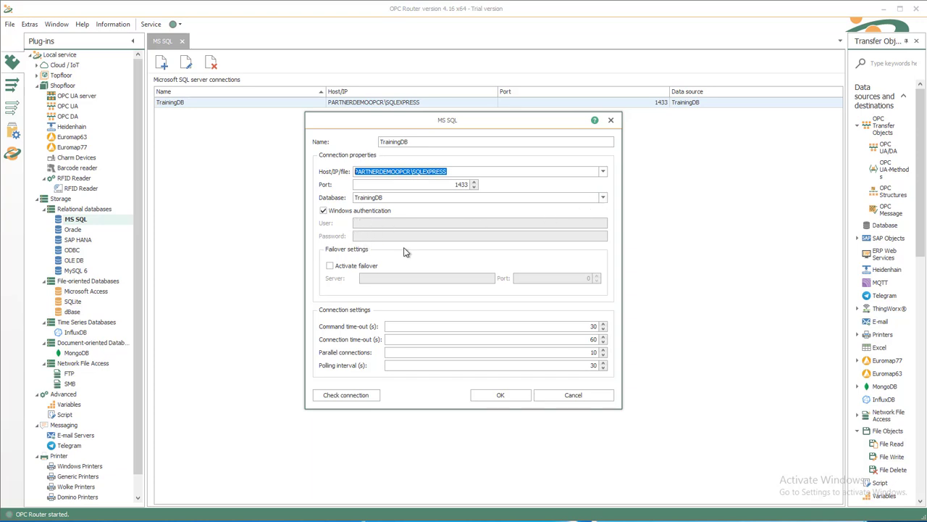
click(602, 198)
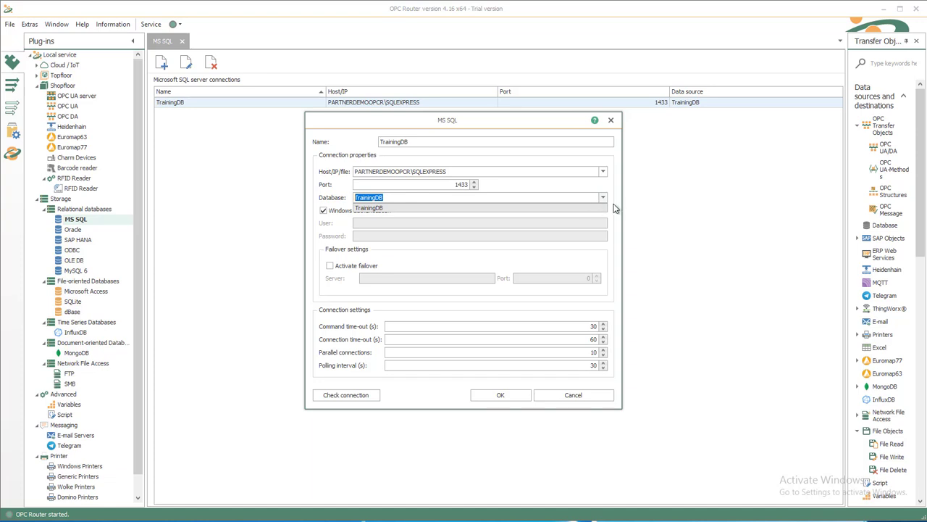
click(615, 208)
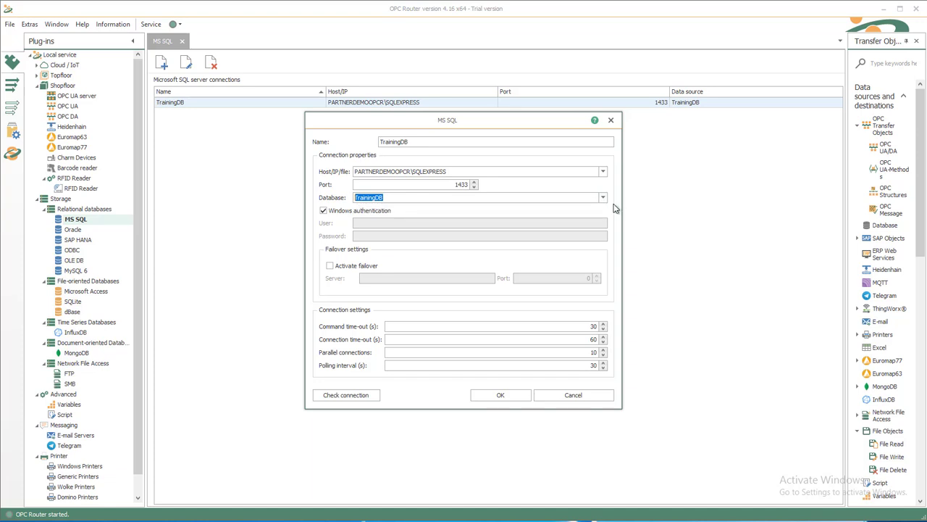
Test the TrainingDB database connection, then close its settings without saving.
click(347, 395)
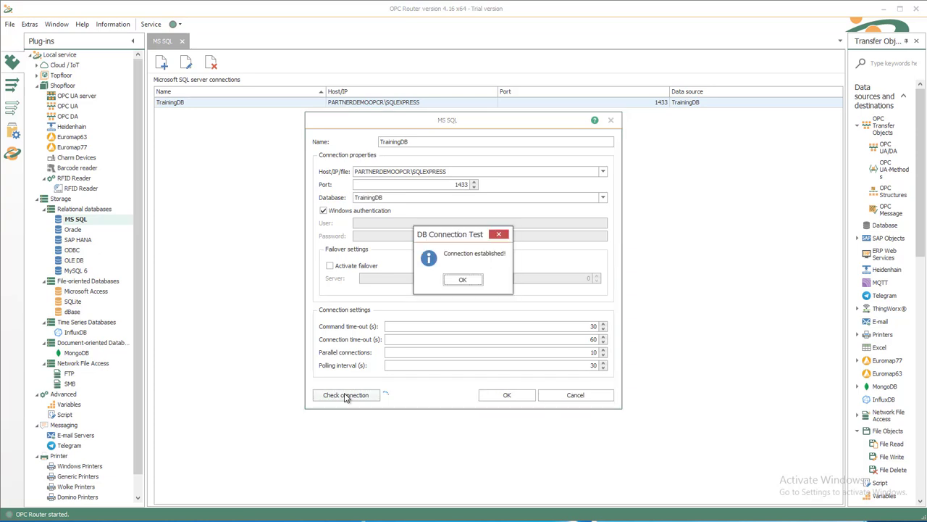
click(463, 281)
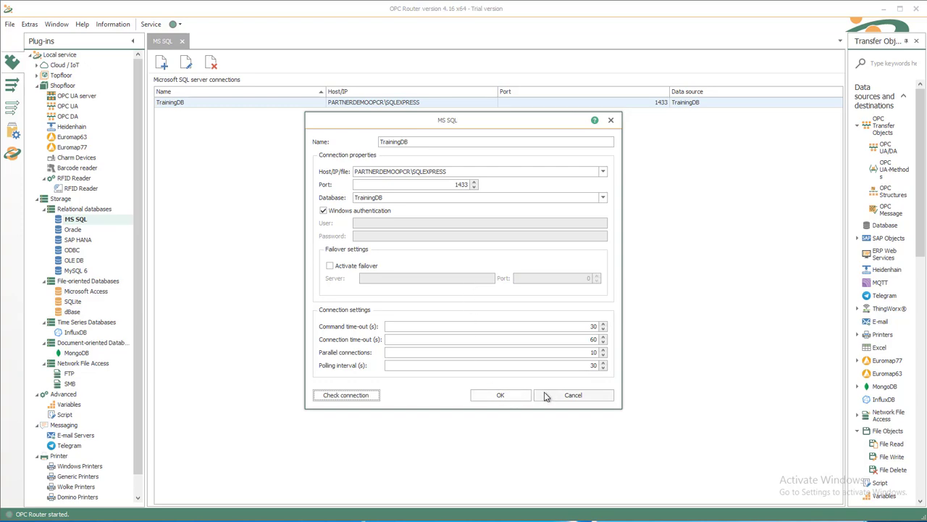
click(548, 396)
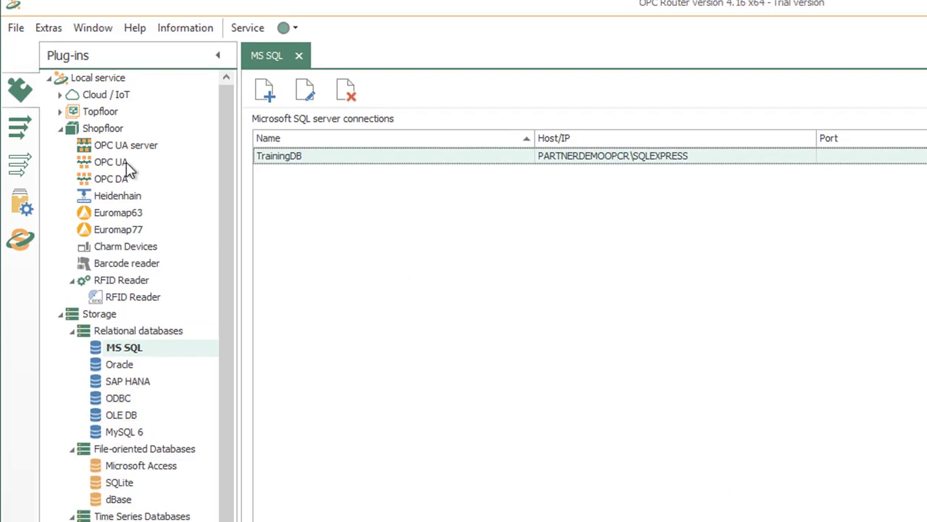
Create a new connection named "csv 2 DB" in the csv folder of the connections.
click(20, 128)
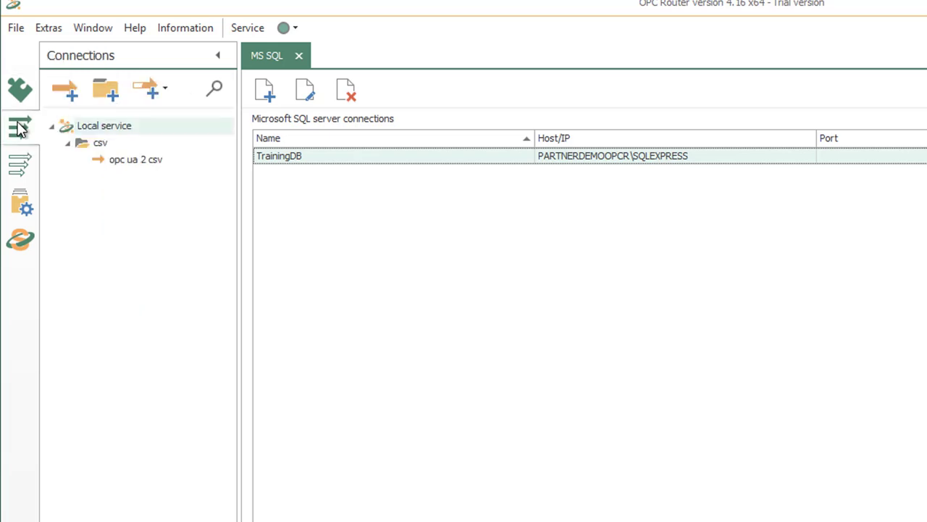
click(101, 143)
right_click(101, 143)
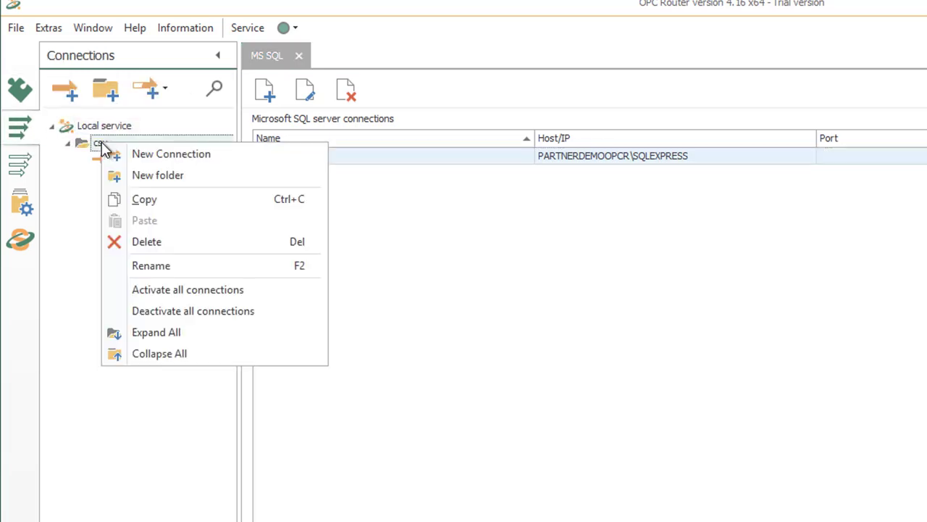
click(128, 156)
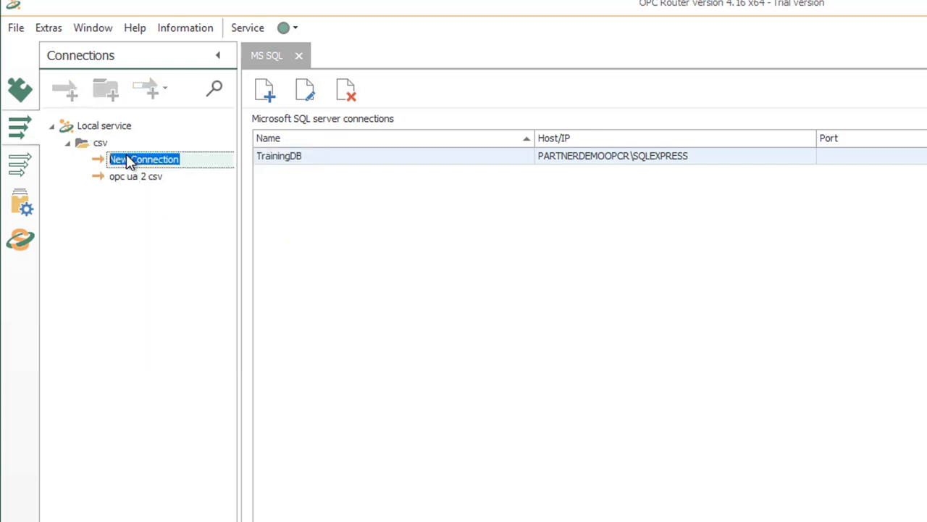
text(csv 2 DB)
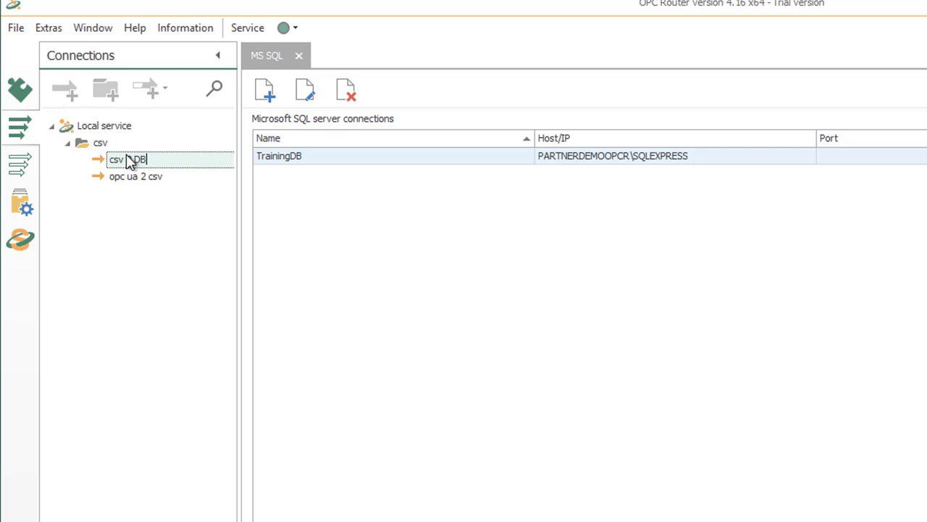
key(Return)
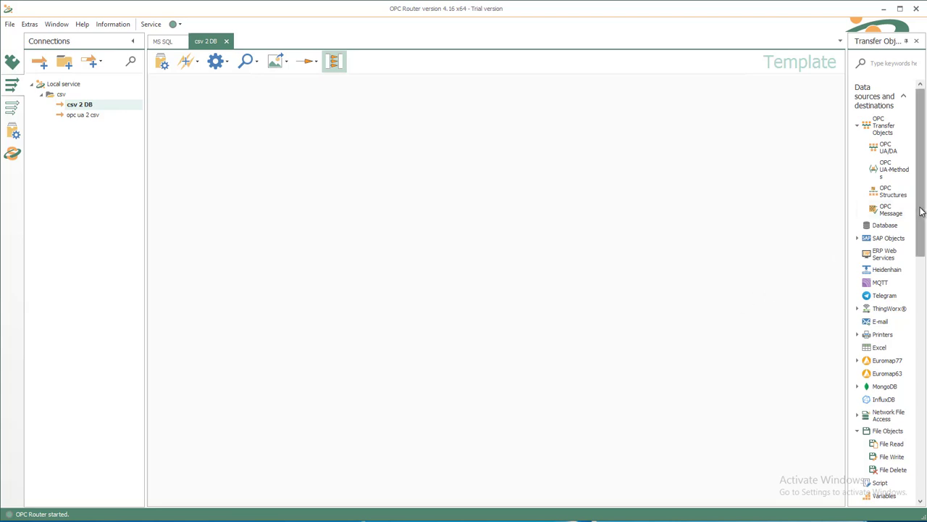
Add a File trigger to the csv 2 DB template and set its observed path to C:\Test\csv_demo.
drag(921, 211, 200, 127)
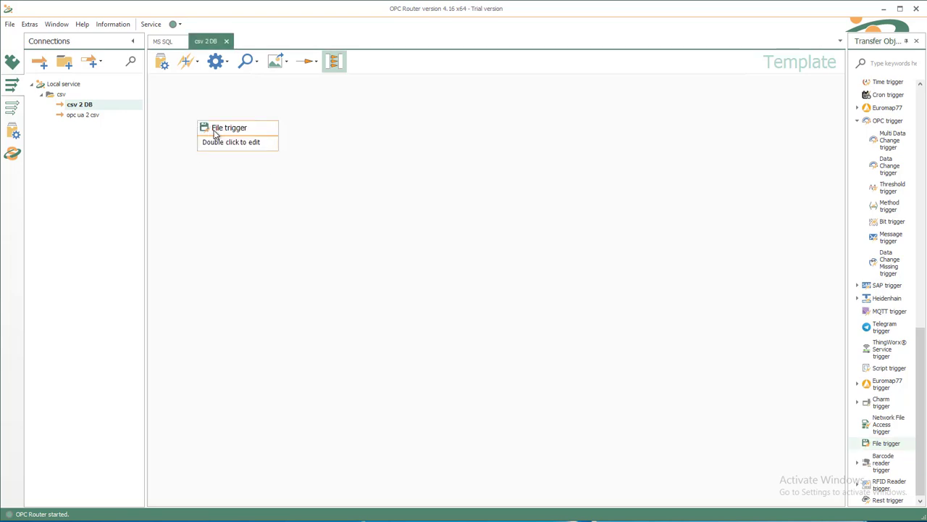
double_click(215, 134)
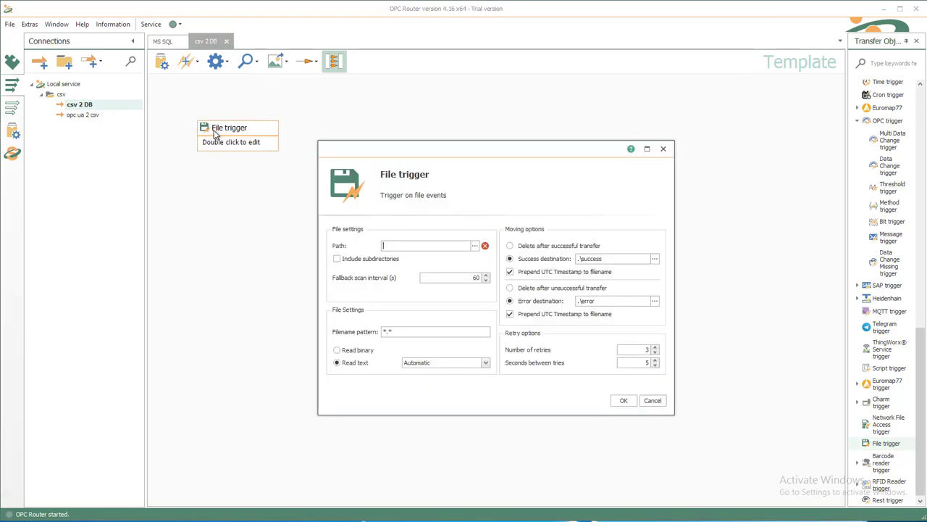
click(475, 246)
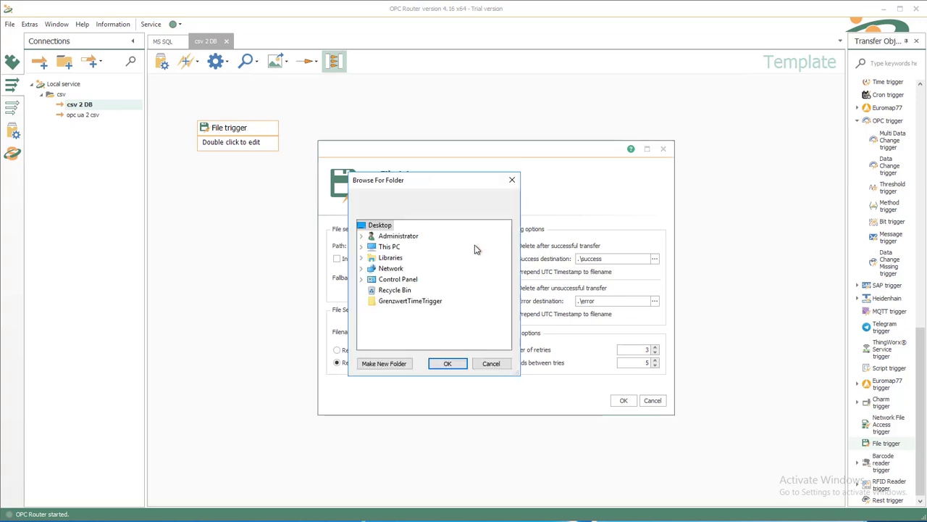
double_click(391, 246)
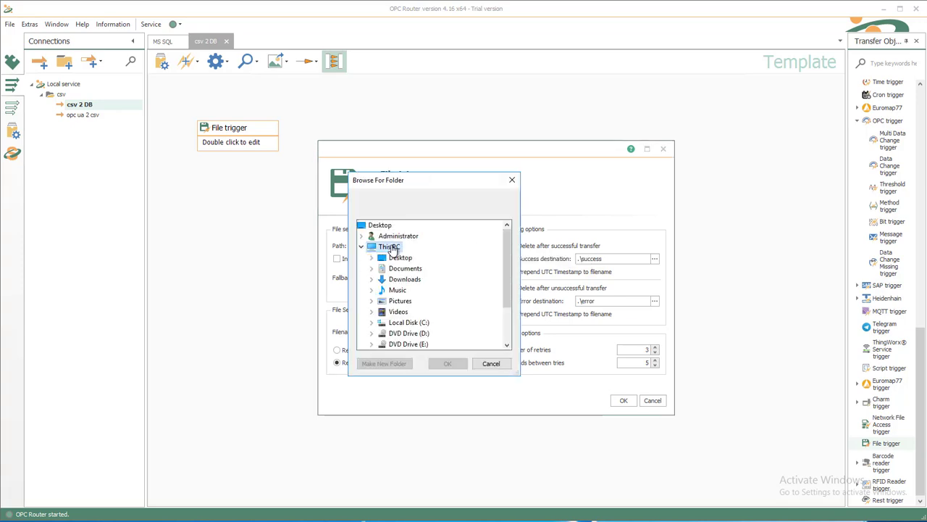
double_click(403, 323)
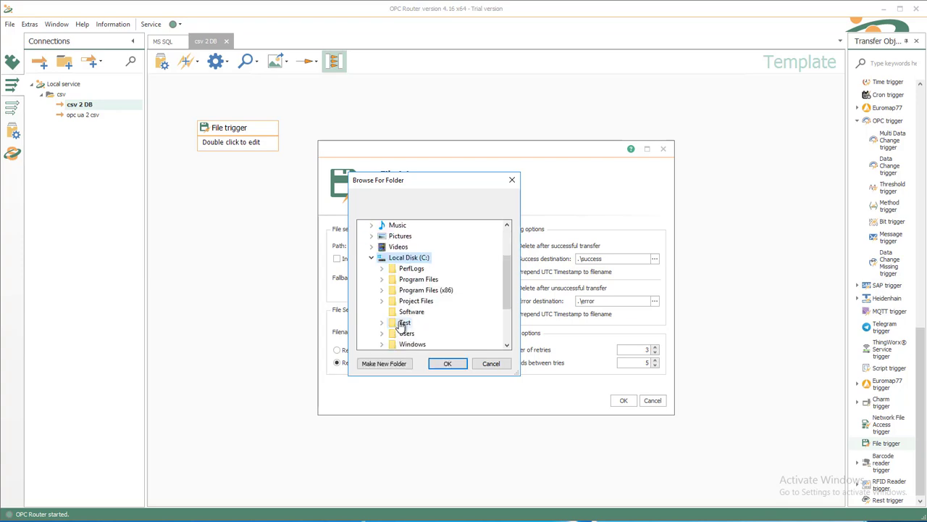
double_click(402, 323)
click(423, 344)
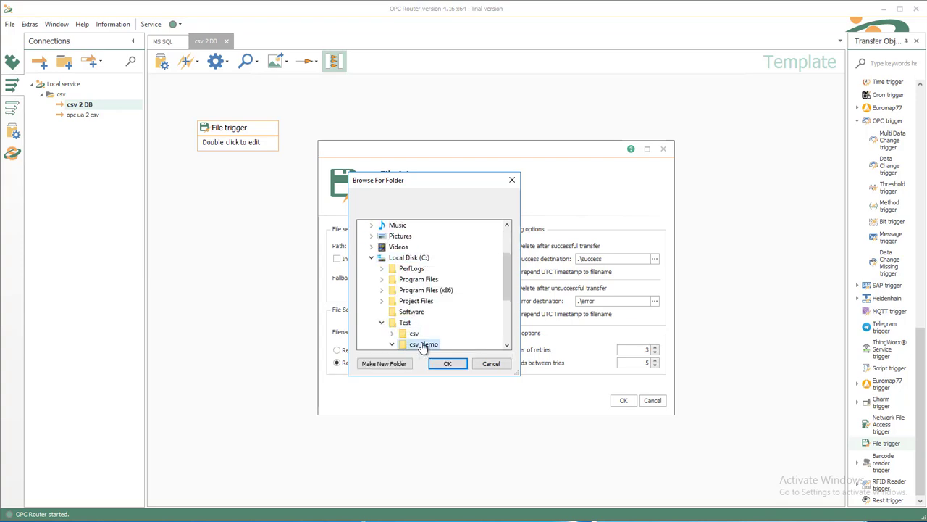
click(447, 363)
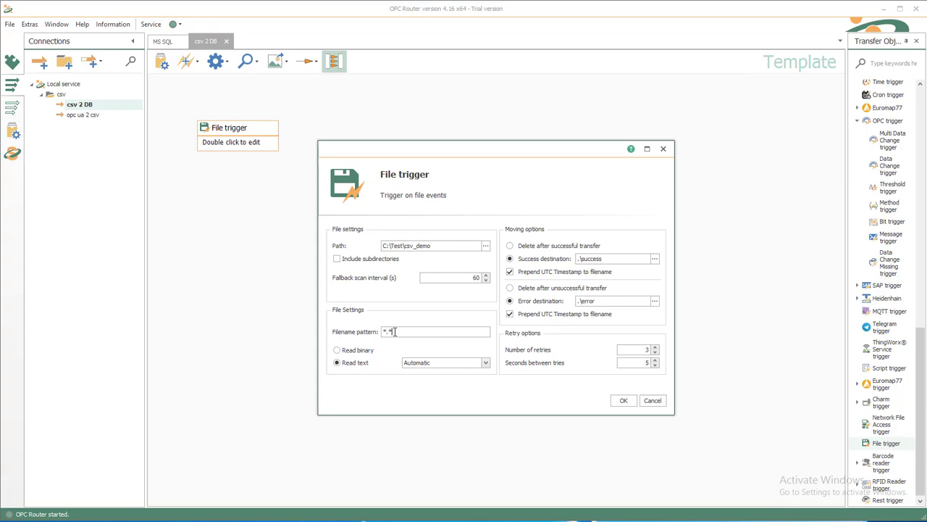
Set the File trigger's filename pattern to ProcessValues_Machine1.csv and apply its settings.
text(csv)
text(ProcessVa)
text(lues_Machin)
text(e1)
click(624, 402)
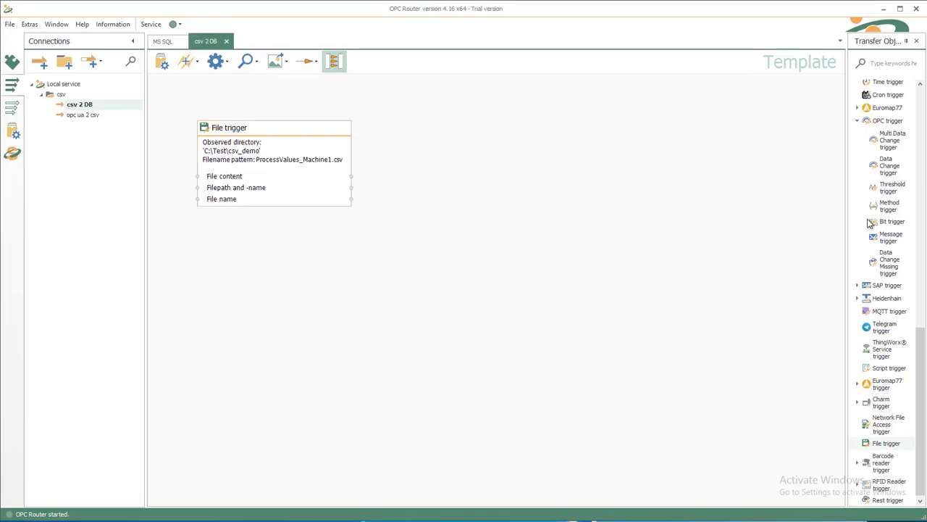
Find the CSV transfer object with the search term "csv" and place it beside the File trigger.
click(924, 97)
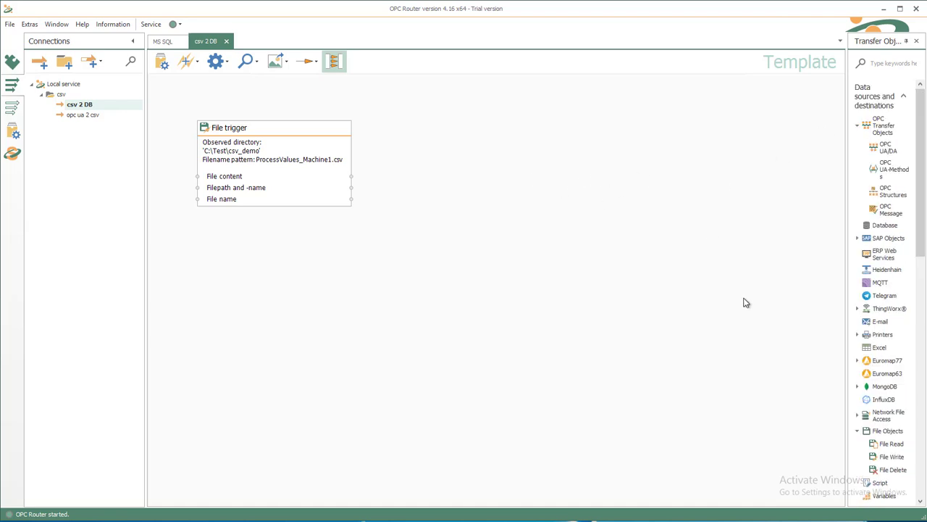
click(881, 64)
text(csv)
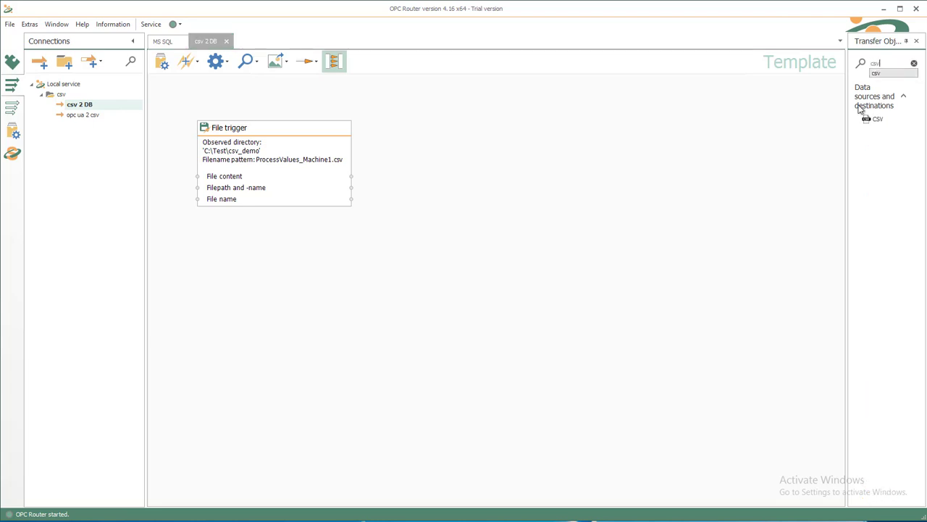
drag(871, 120, 458, 110)
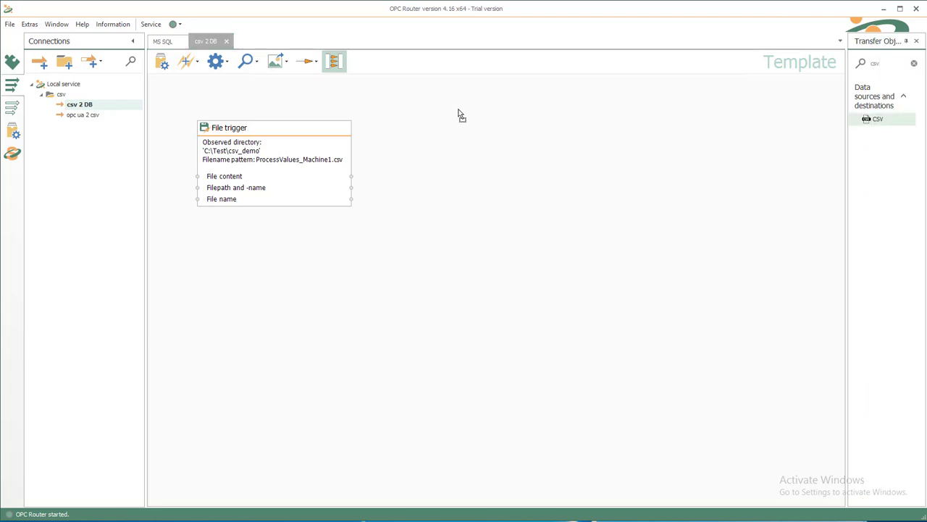
drag(449, 143, 449, 143)
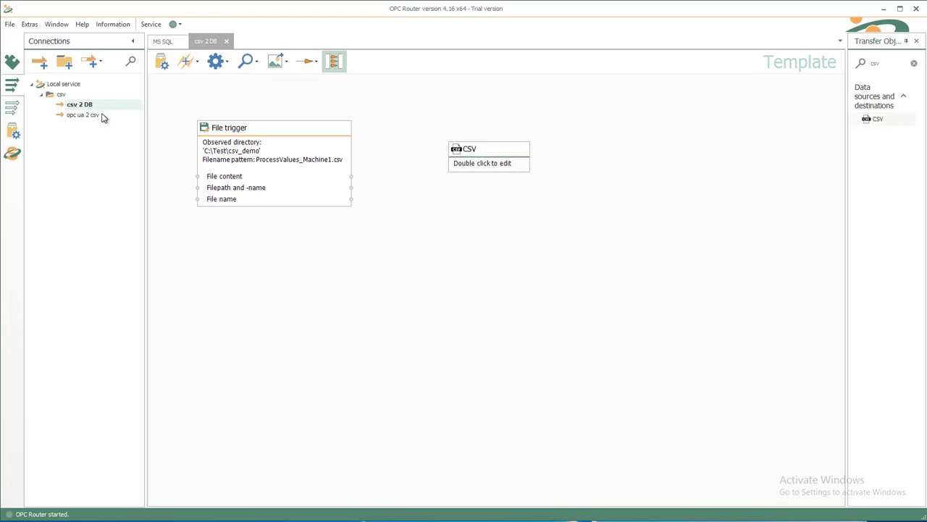
Configure the CSV object's document settings with no header and a point as the decimal separator.
click(483, 161)
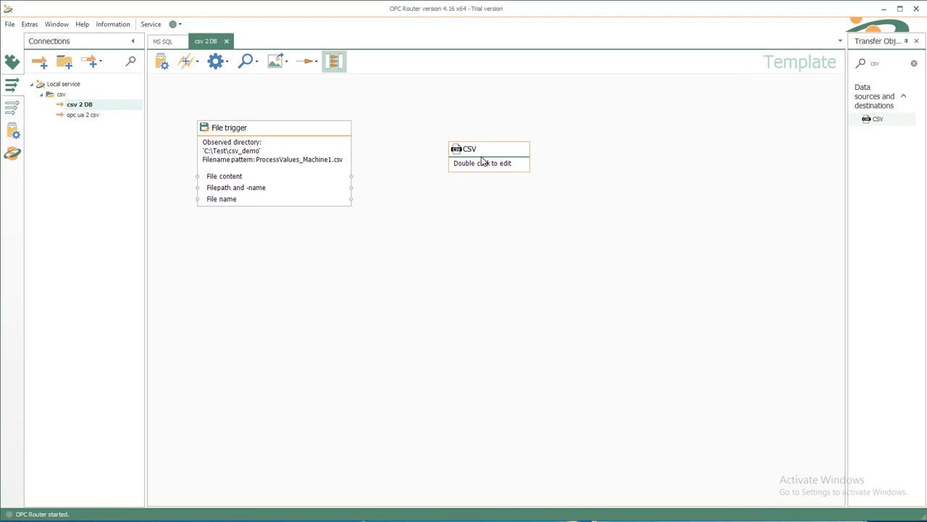
double_click(483, 160)
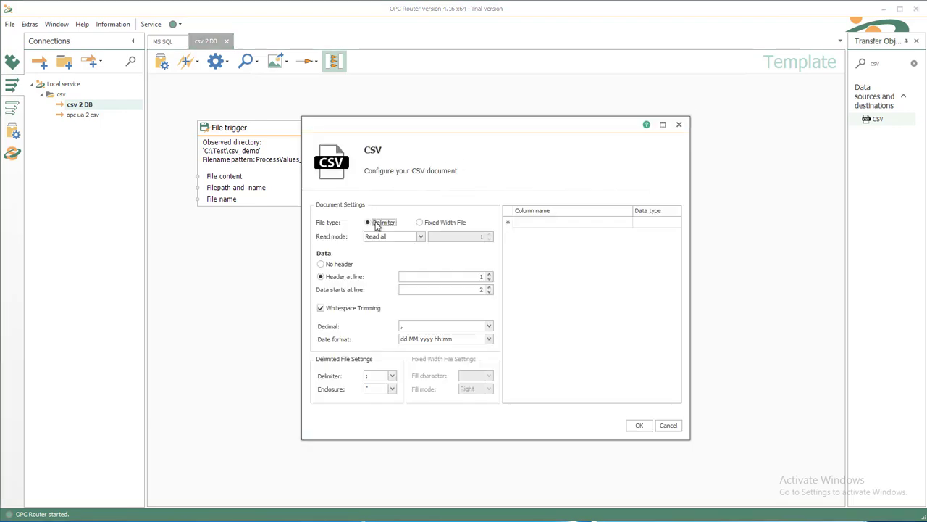
click(344, 267)
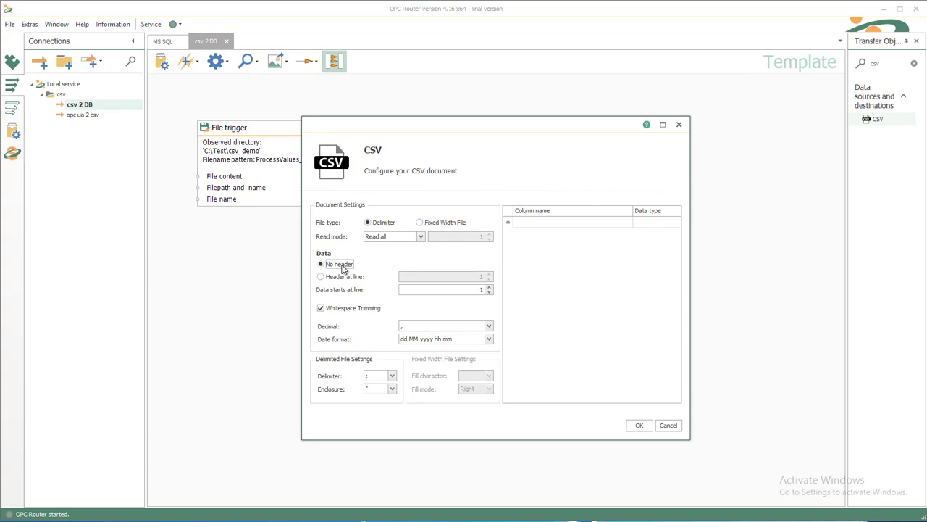
click(490, 328)
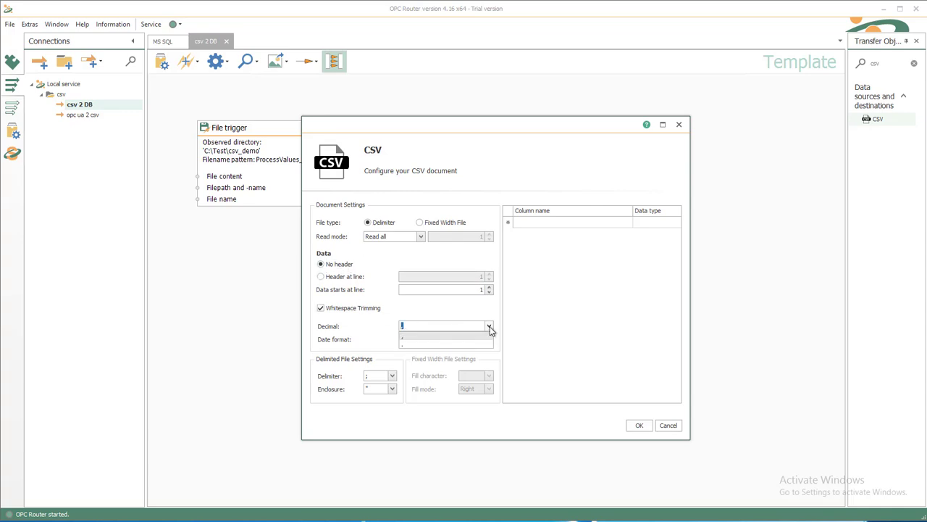
click(446, 346)
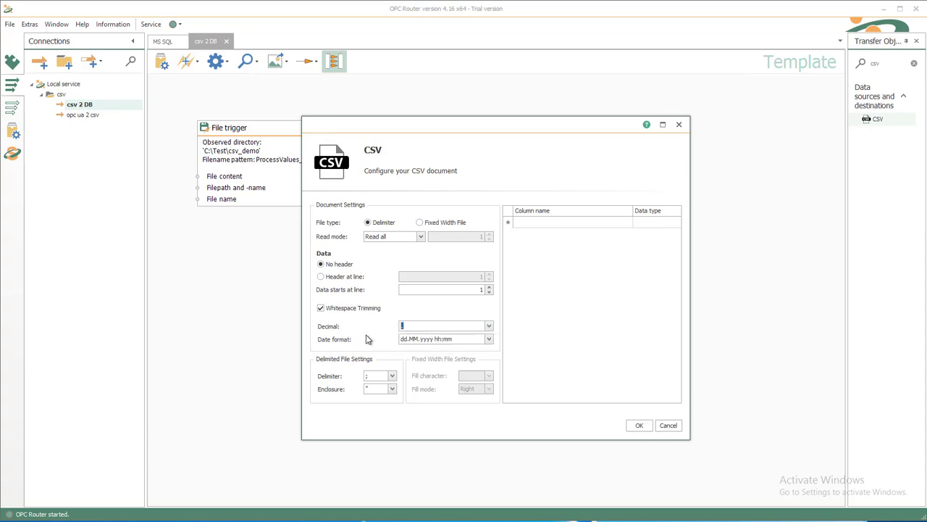
click(455, 339)
Define the CSV document's columns as Temperature, Pressure and Timestamp with data type Auto, and apply the settings.
click(563, 222)
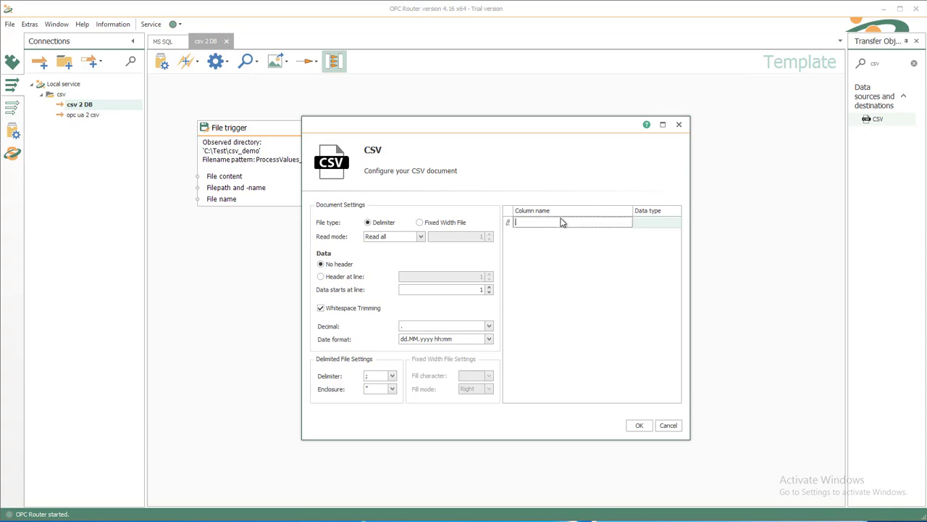
text(Temperature)
key(Return)
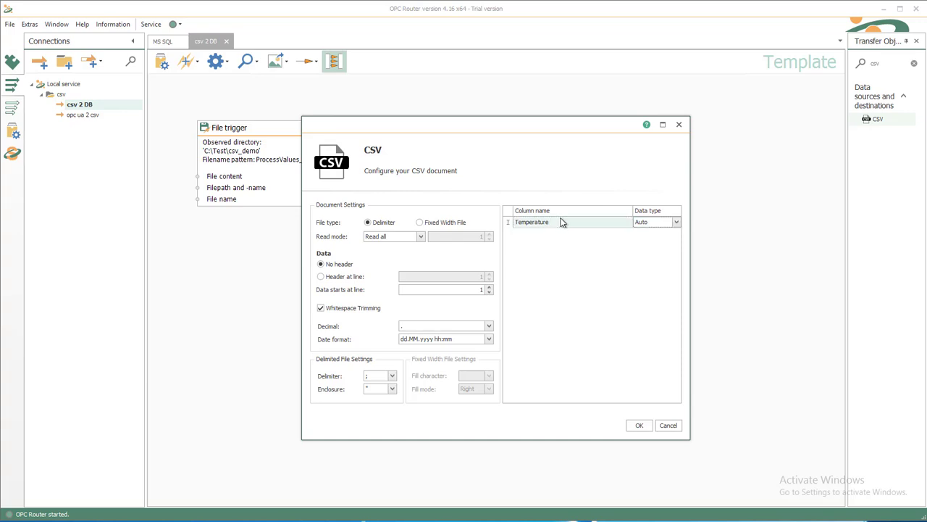
text(Pressure)
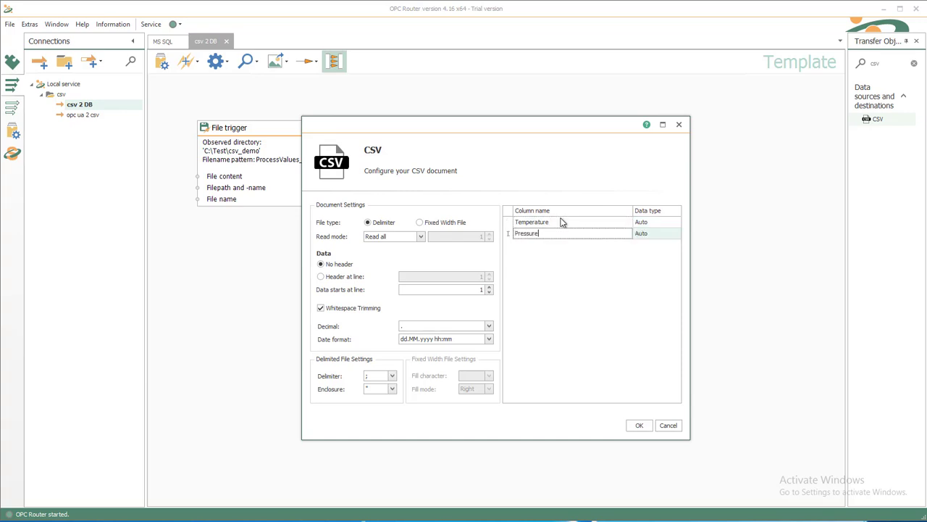
key(Tab)
key(alt+Down)
key(Return)
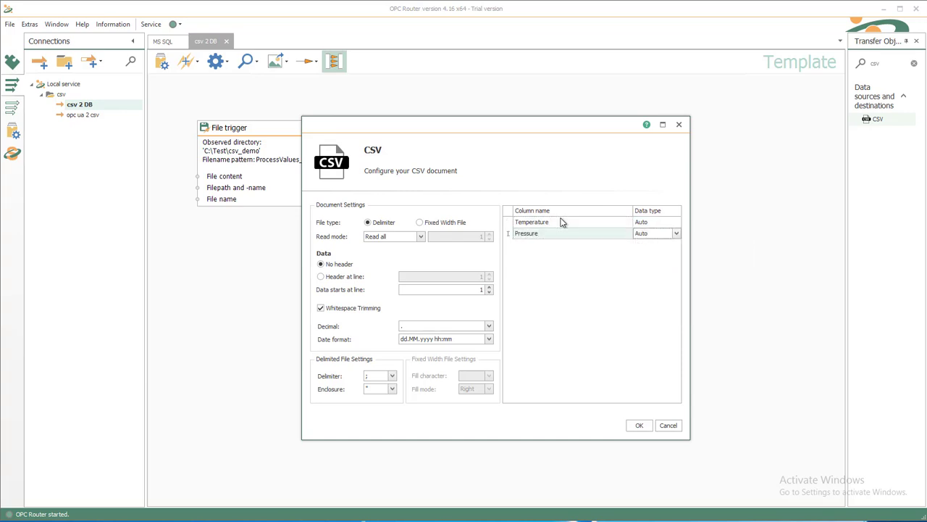
key(Return)
text(Timestamp)
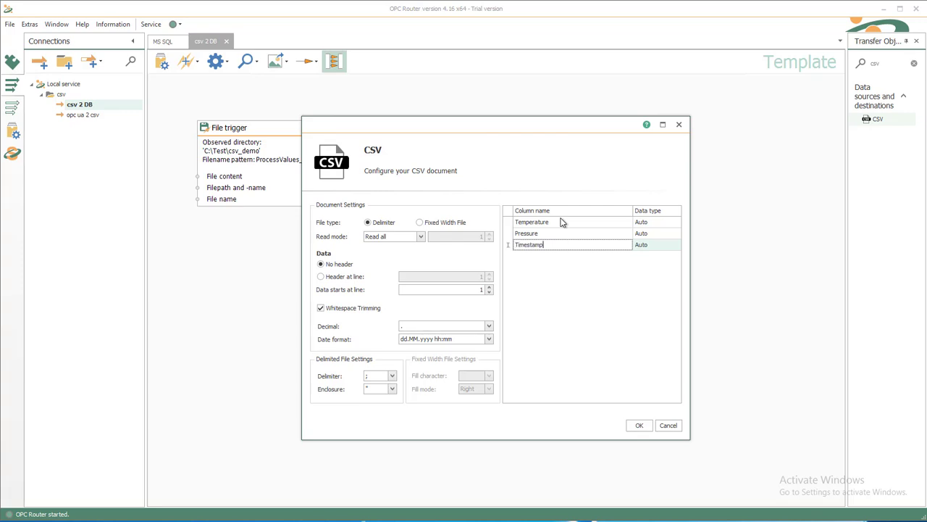
click(637, 426)
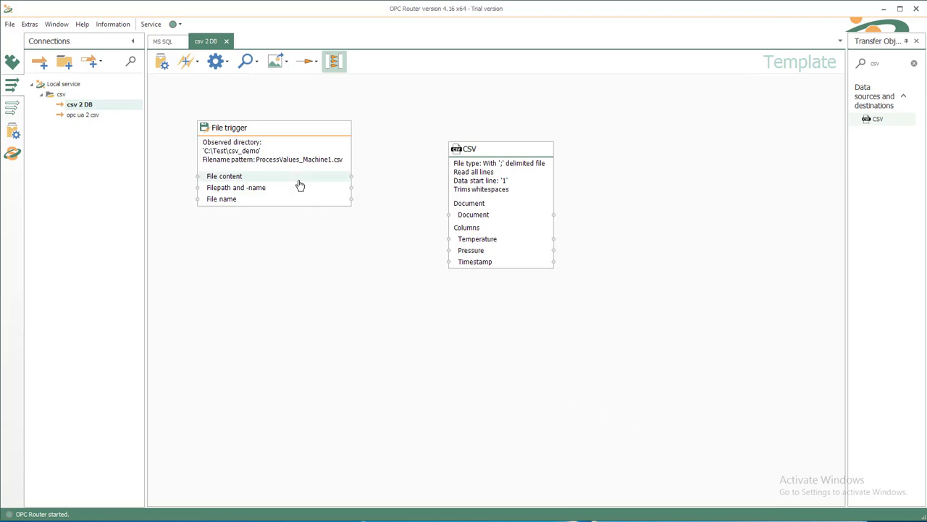
Link the File trigger's File content to the CSV object's Document input and move the CSV object slightly upward.
drag(300, 186, 488, 217)
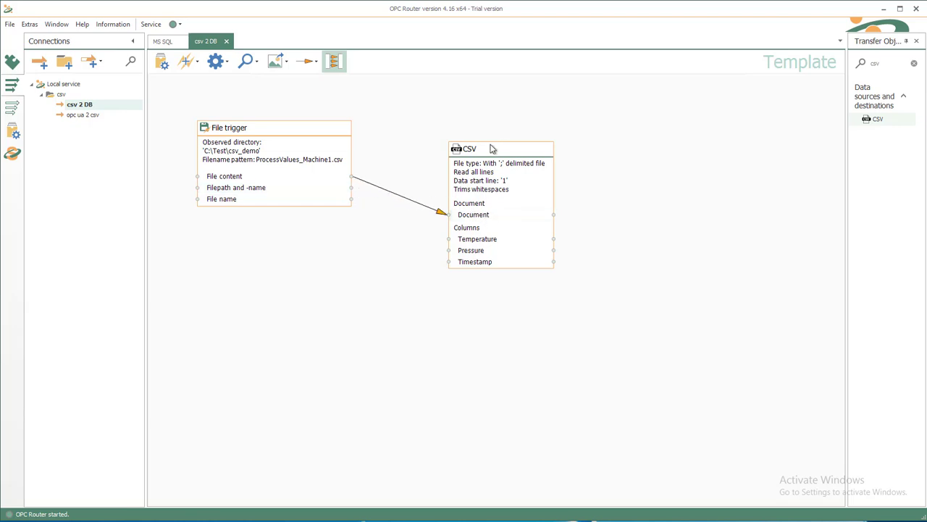
drag(491, 151, 488, 127)
drag(488, 108, 491, 119)
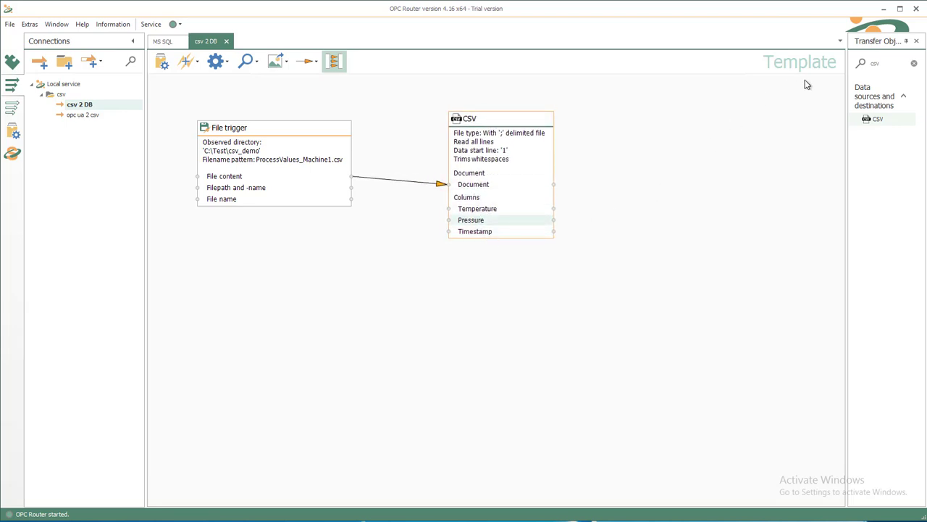
Clear the transfer object search and place a Database object beside the CSV object on its free side.
click(916, 64)
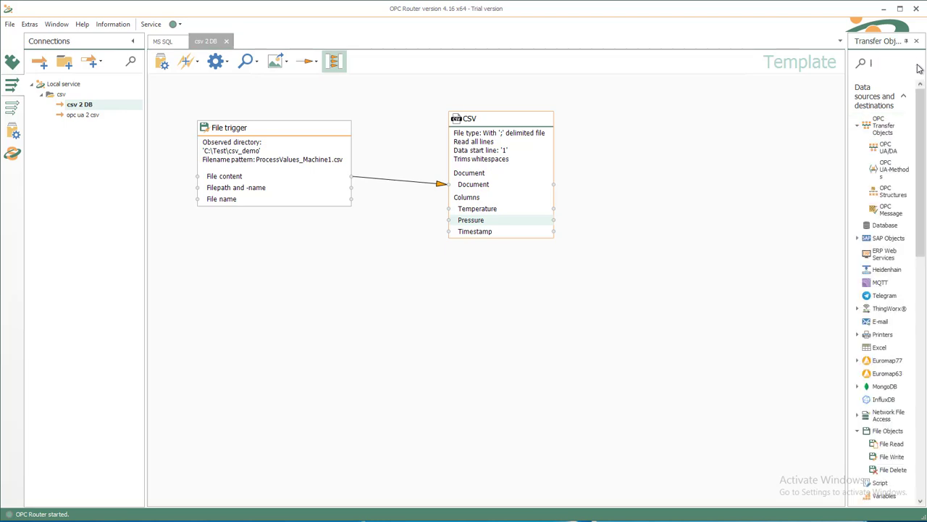
click(873, 226)
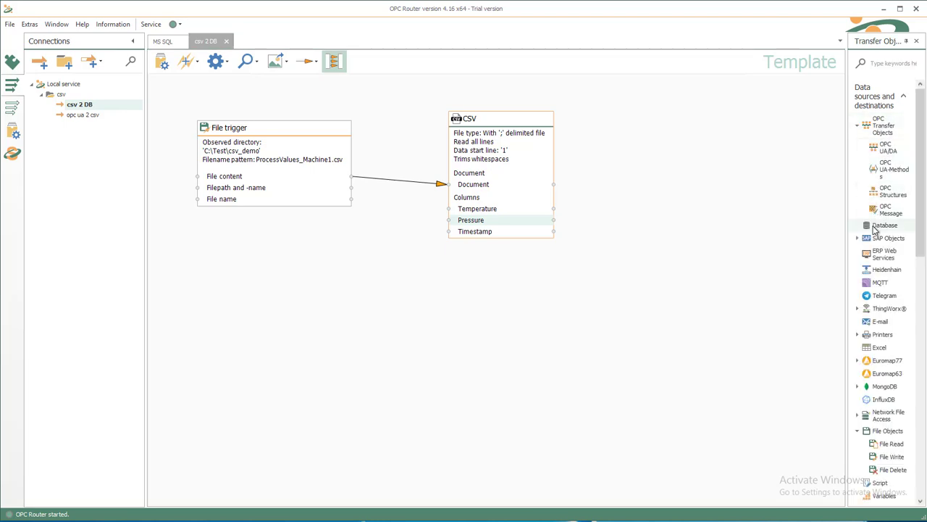
drag(874, 229, 646, 136)
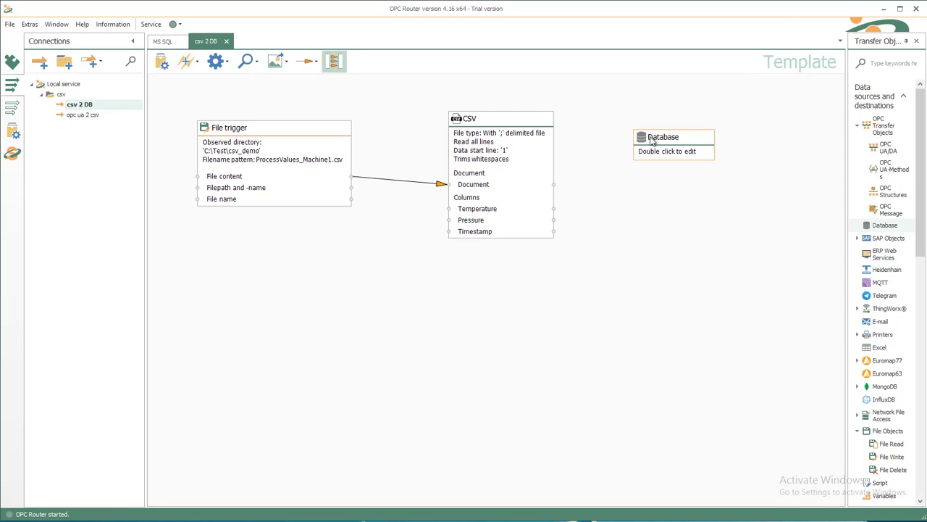
Configure the Database object to use TrainingDB with type Insert and the ProcessValues table.
double_click(652, 140)
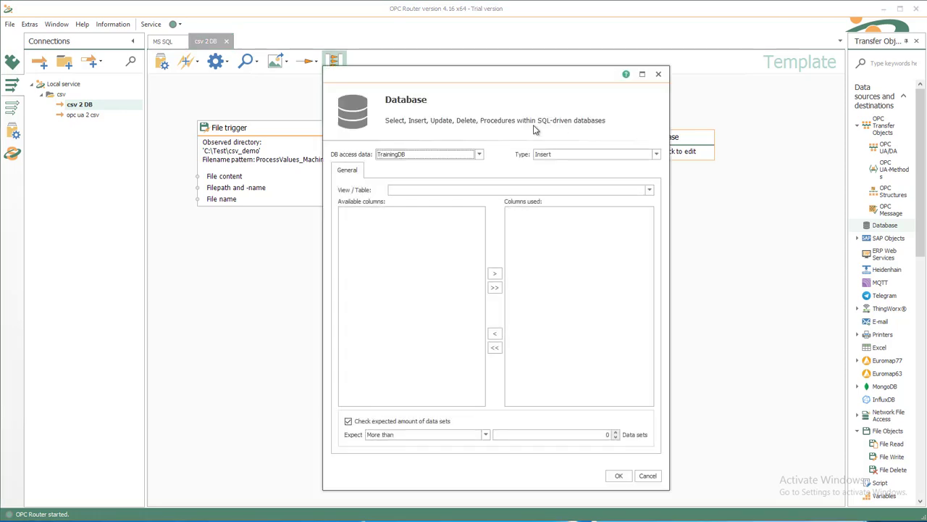
click(479, 155)
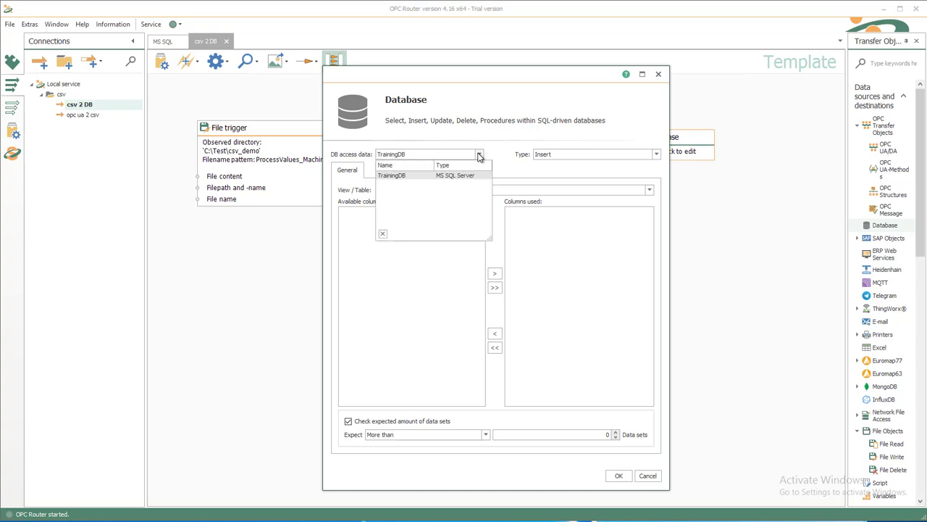
click(656, 155)
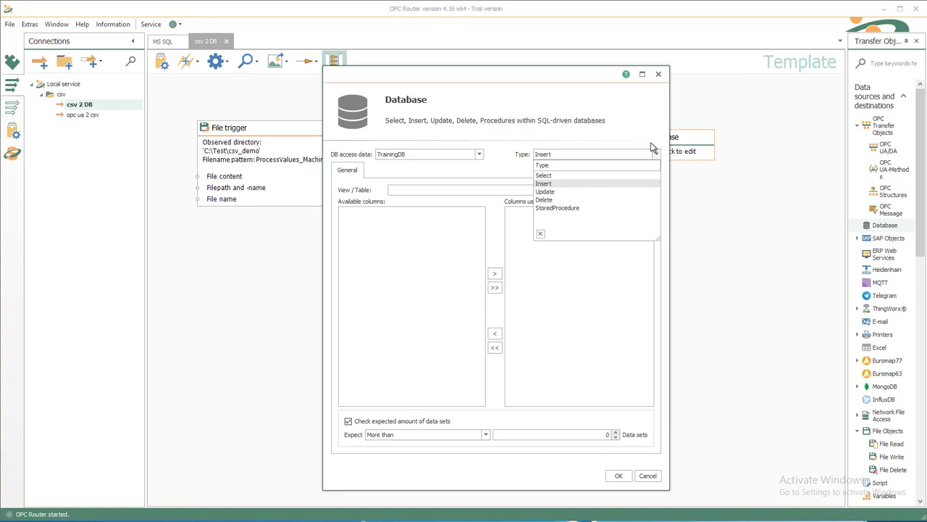
click(651, 142)
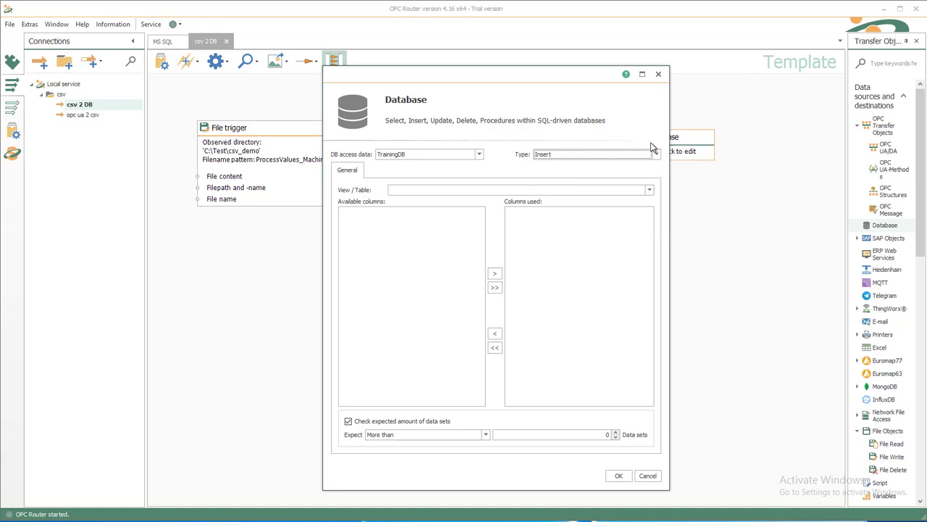
click(649, 190)
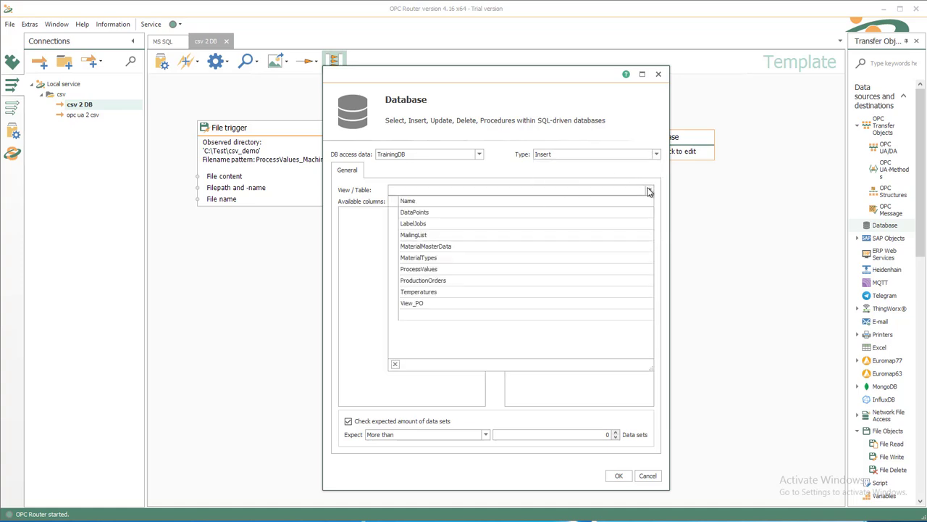
click(434, 270)
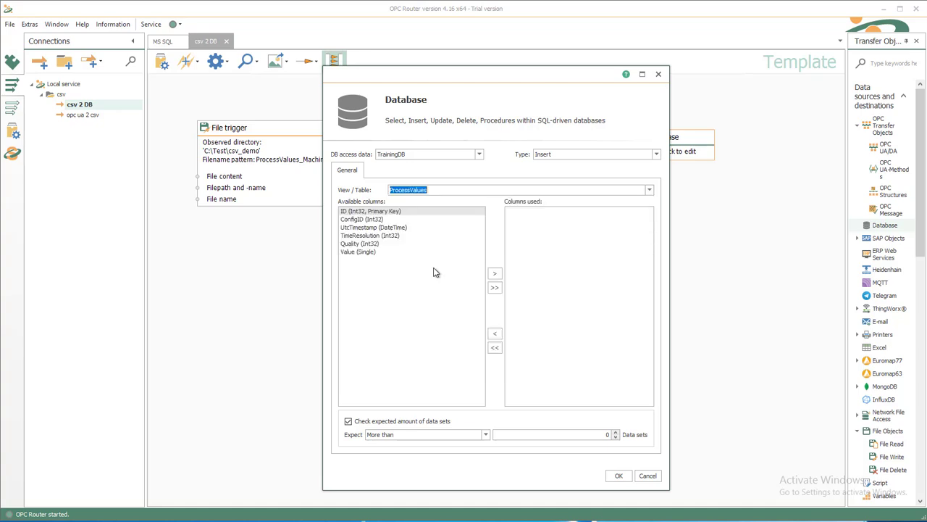
Add Value, UtcTimestamp and ConfigID to the Database object's used columns and apply the settings.
double_click(358, 252)
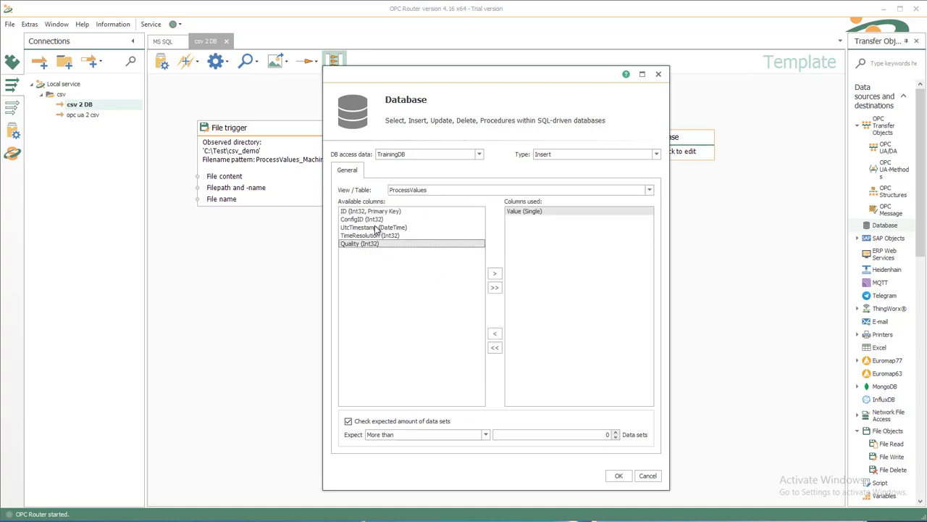
double_click(375, 228)
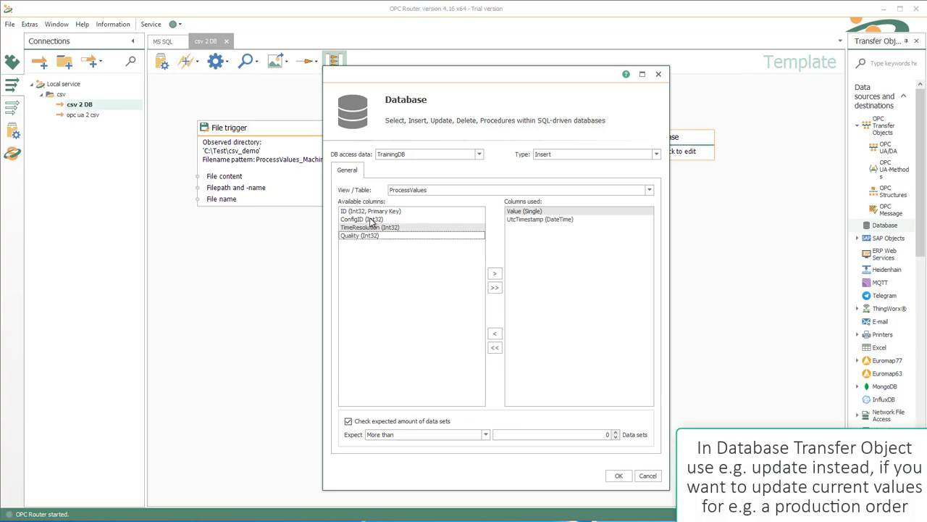
double_click(371, 220)
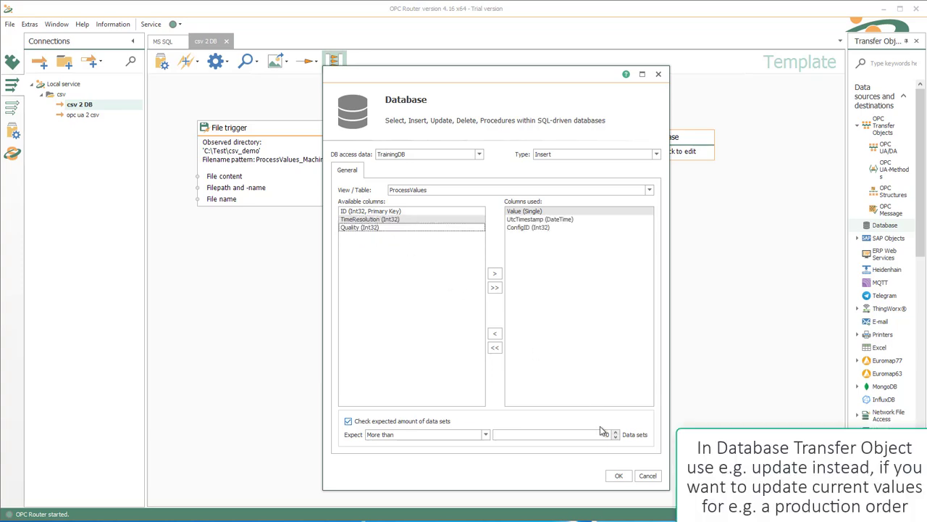
click(619, 475)
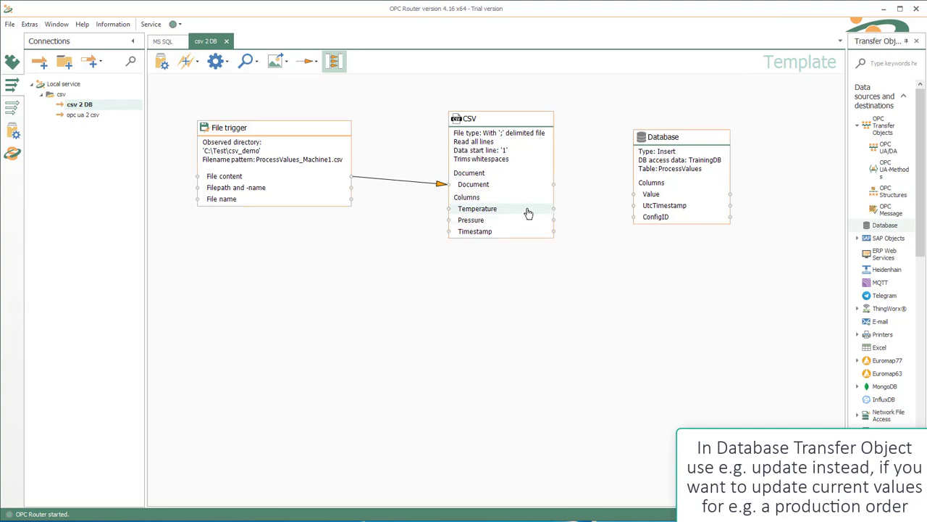
Link the CSV columns Temperature to Value and Timestamp to UtcTimestamp on the Database object.
drag(528, 213, 650, 198)
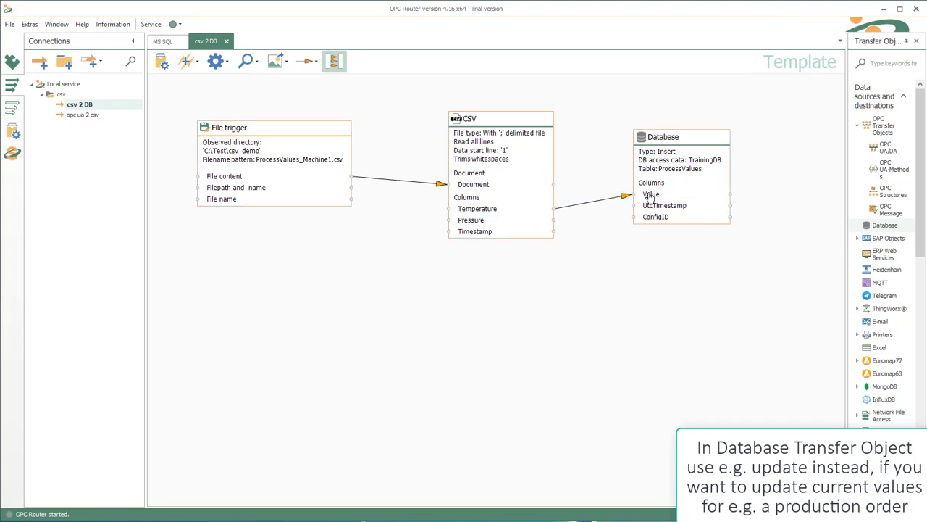
drag(520, 232, 650, 209)
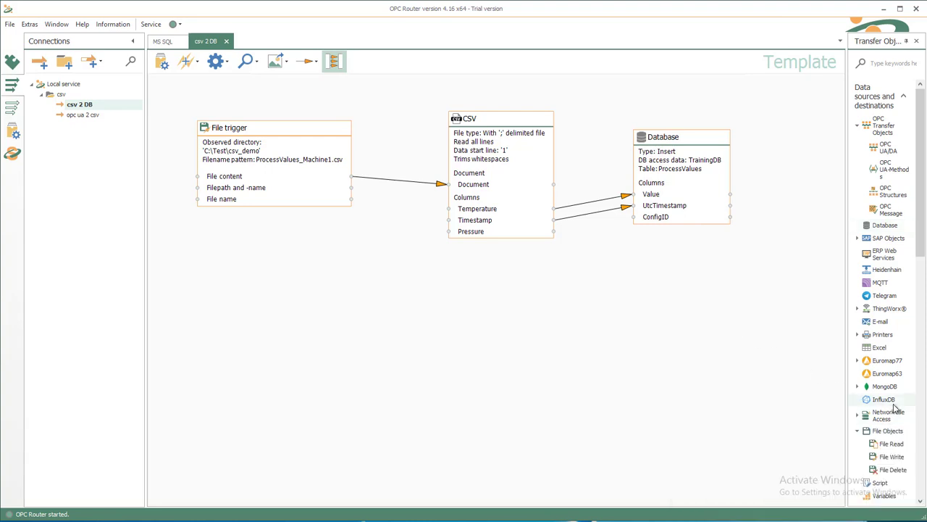
Add a Constant Values object with the value 1001 and link it to the Database object's ConfigID.
drag(918, 247, 923, 329)
click(891, 303)
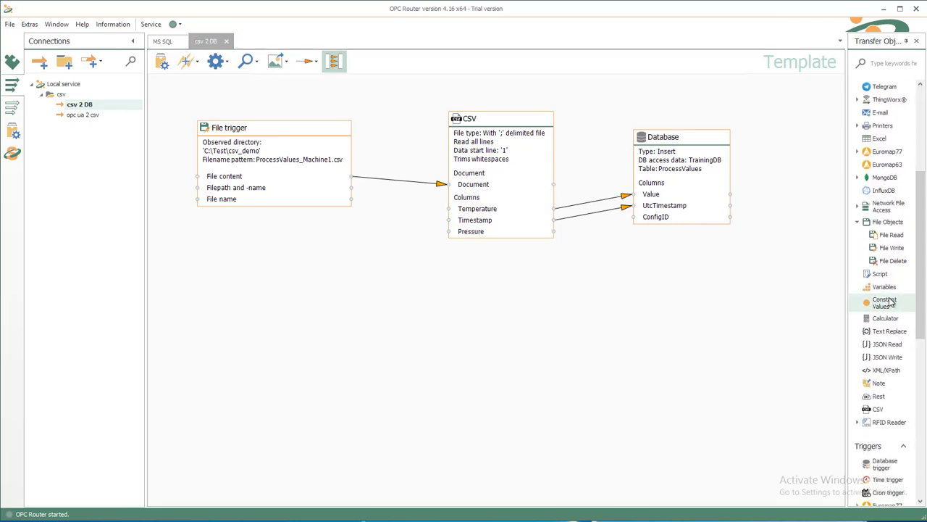
drag(782, 228, 770, 208)
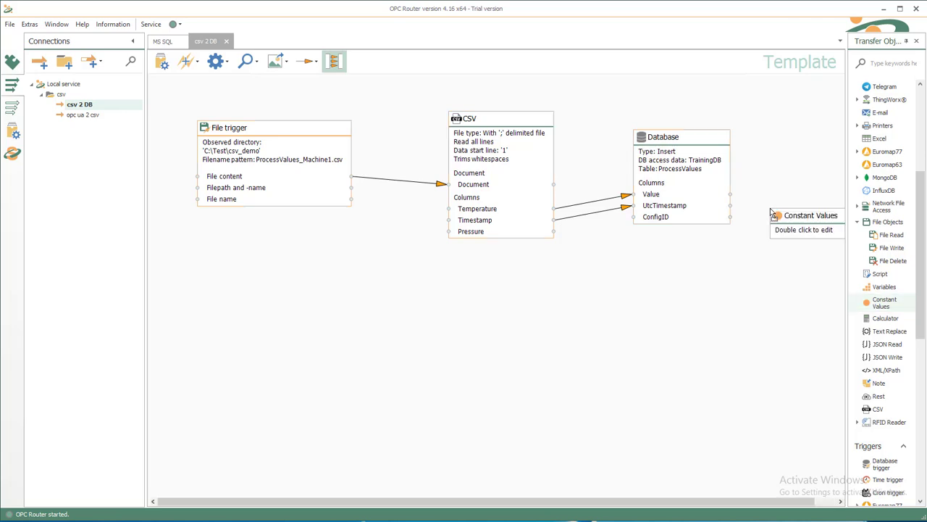
double_click(785, 220)
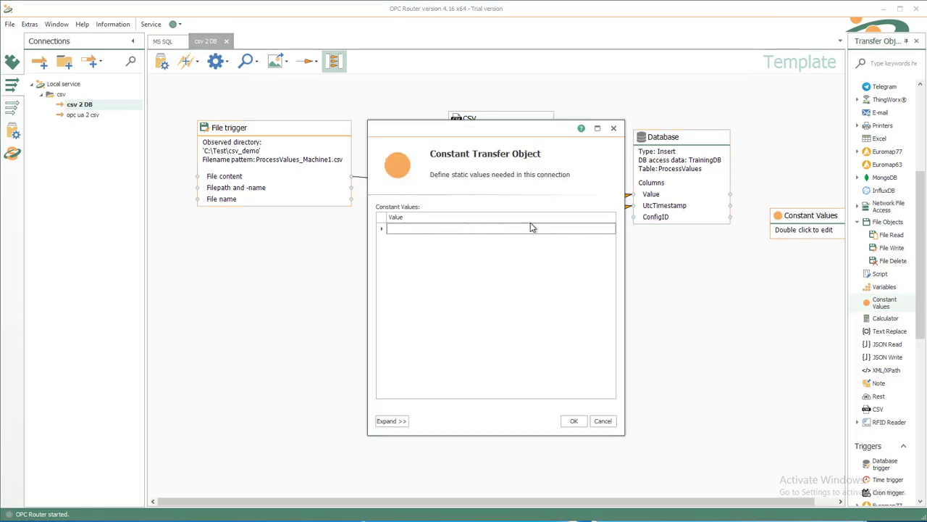
text(1001)
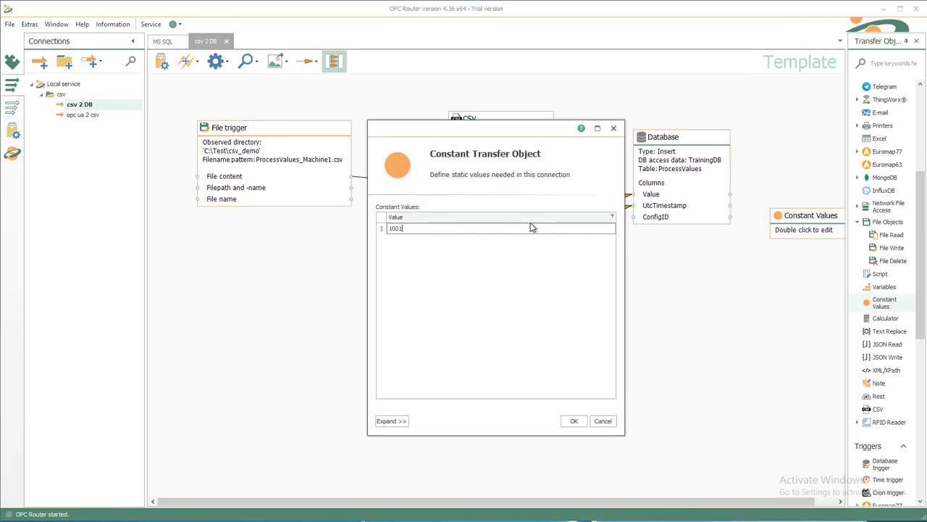
click(572, 421)
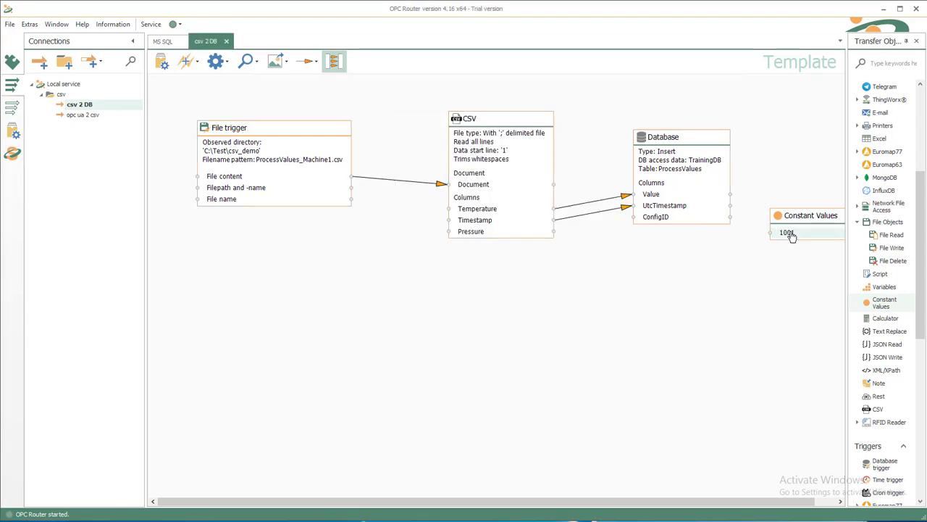
drag(791, 237, 778, 218)
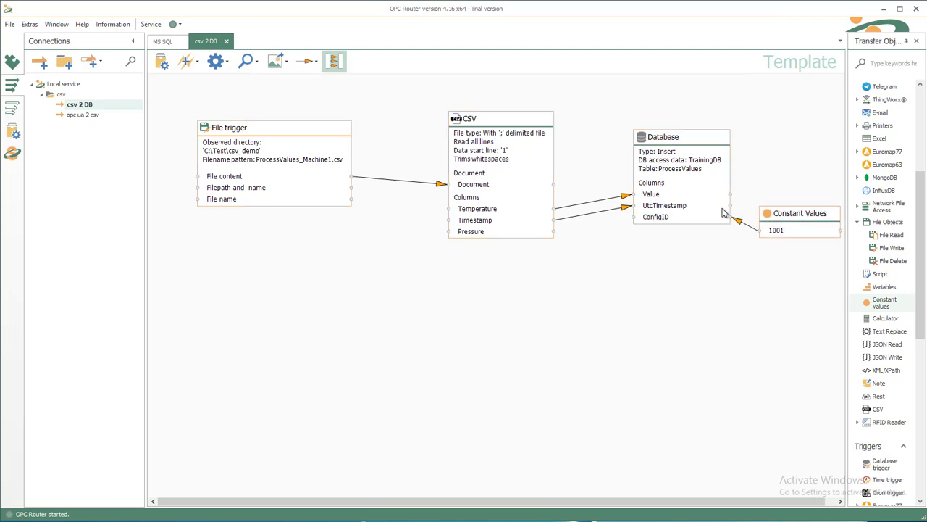
Paste a copy of the Database object below the original and link Pressure to its Value and Timestamp to its UtcTimestamp.
right_click(673, 140)
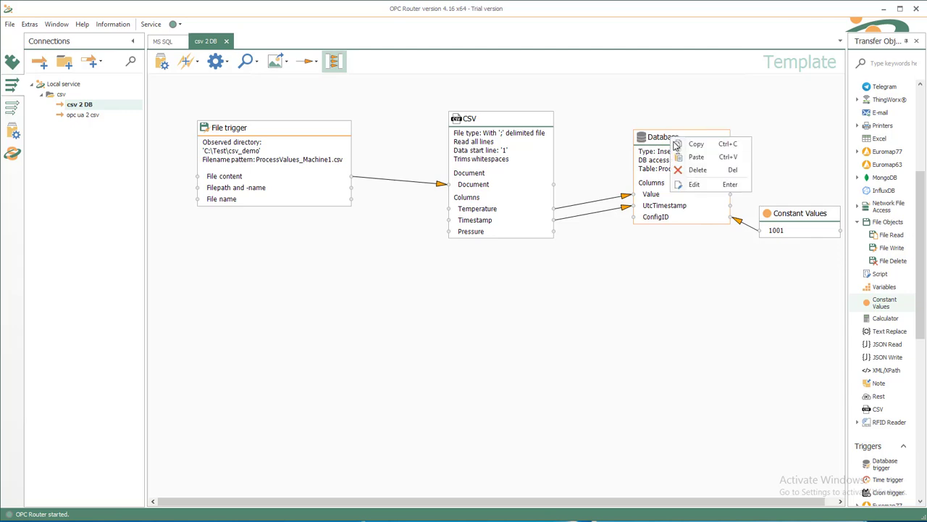
click(678, 145)
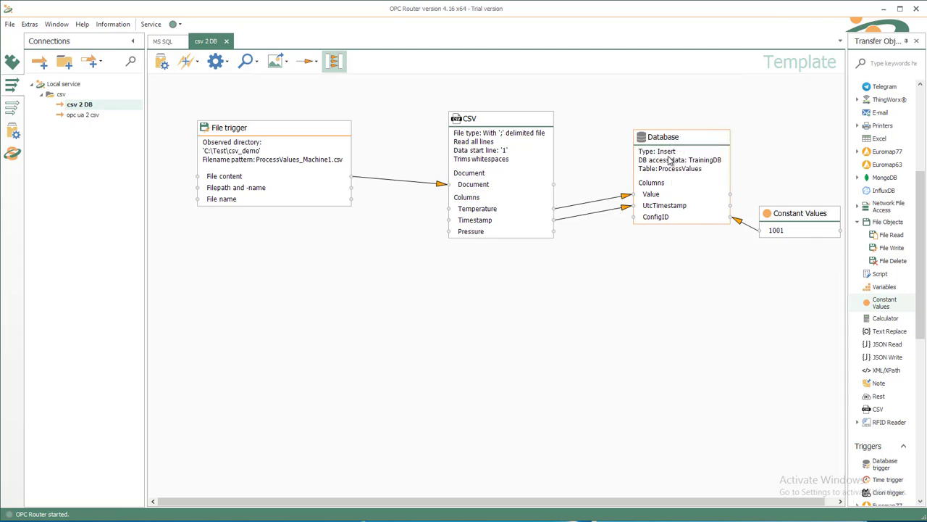
right_click(639, 265)
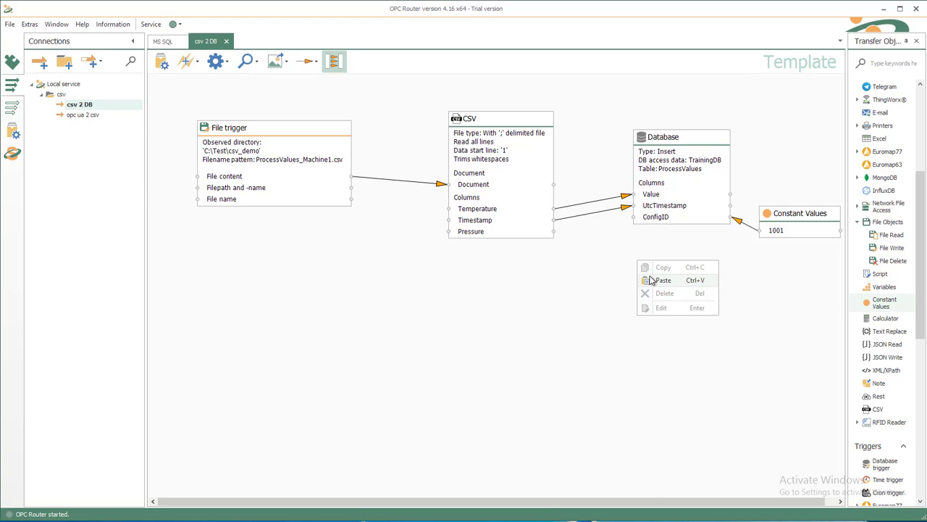
click(661, 280)
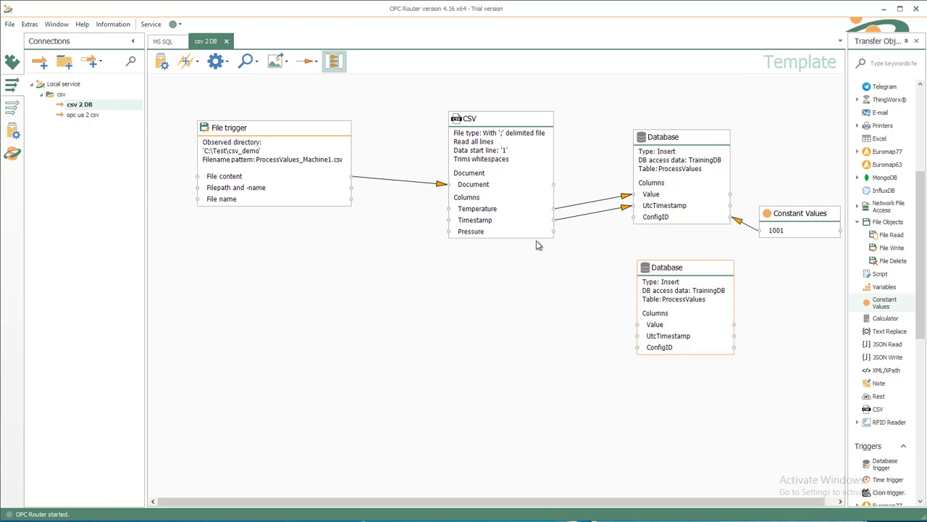
drag(509, 231, 658, 327)
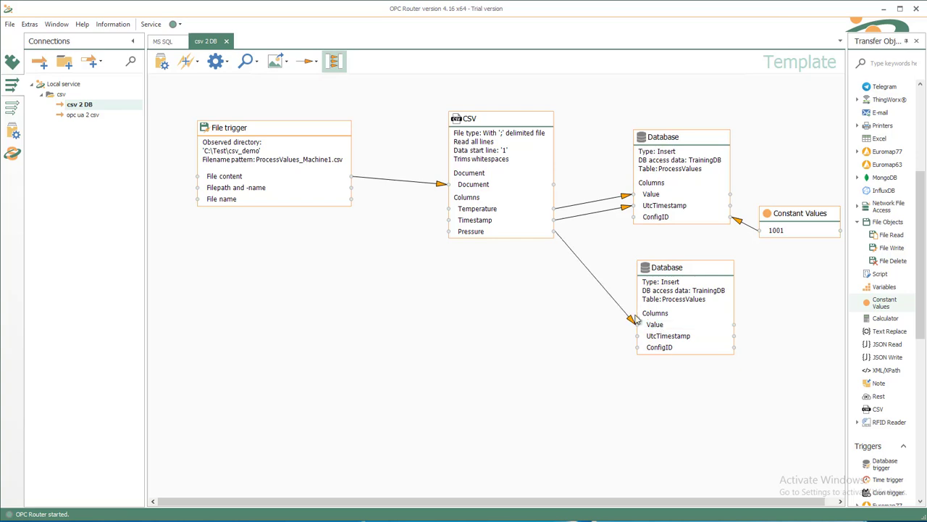
drag(511, 227, 658, 338)
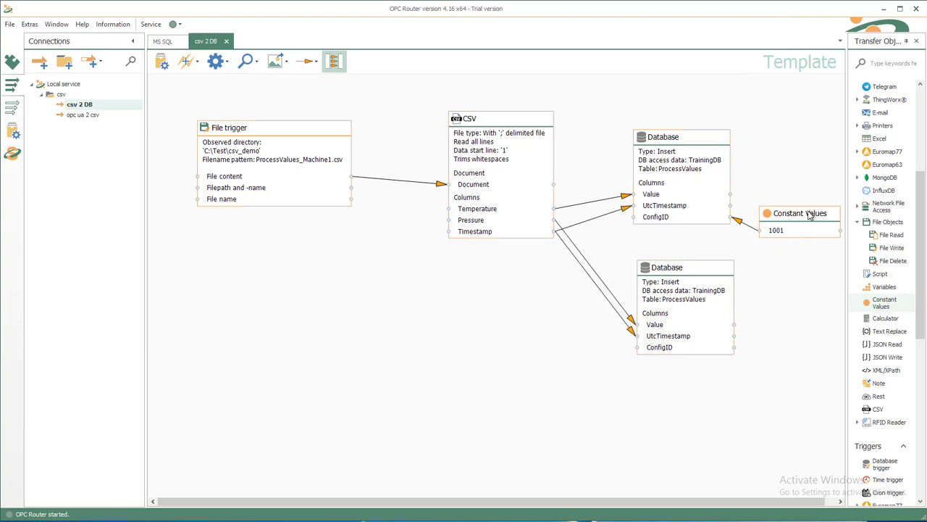
Add the value 1002 to the Constant Values object and link it to ConfigID on the lower Database object.
double_click(810, 216)
click(462, 241)
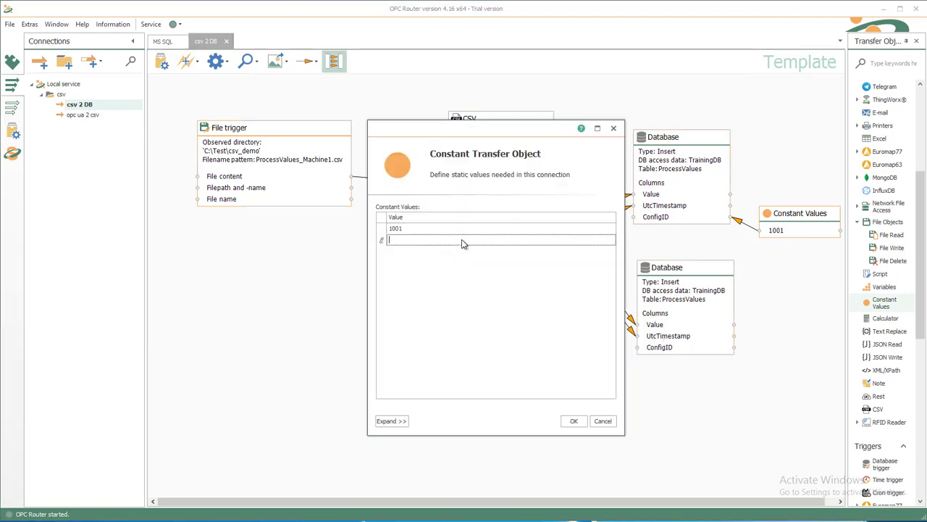
text(1002)
click(571, 423)
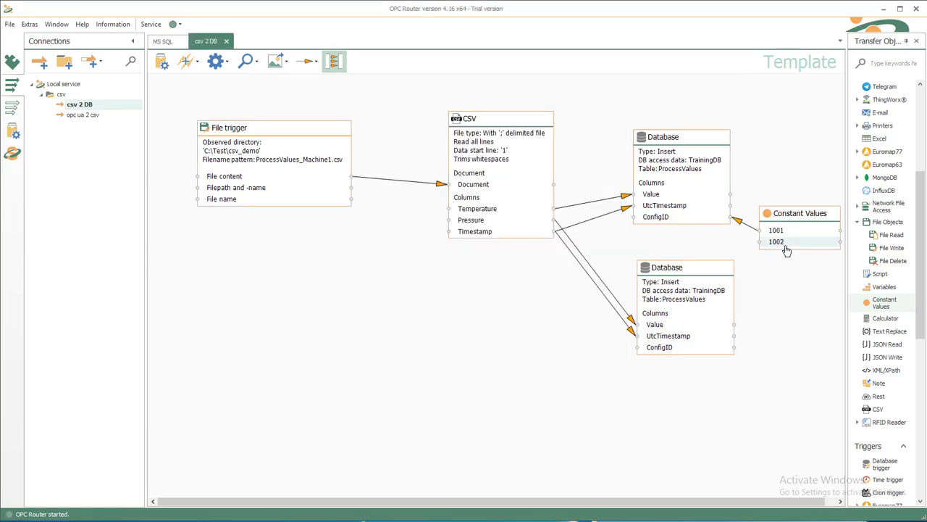
drag(787, 250, 706, 352)
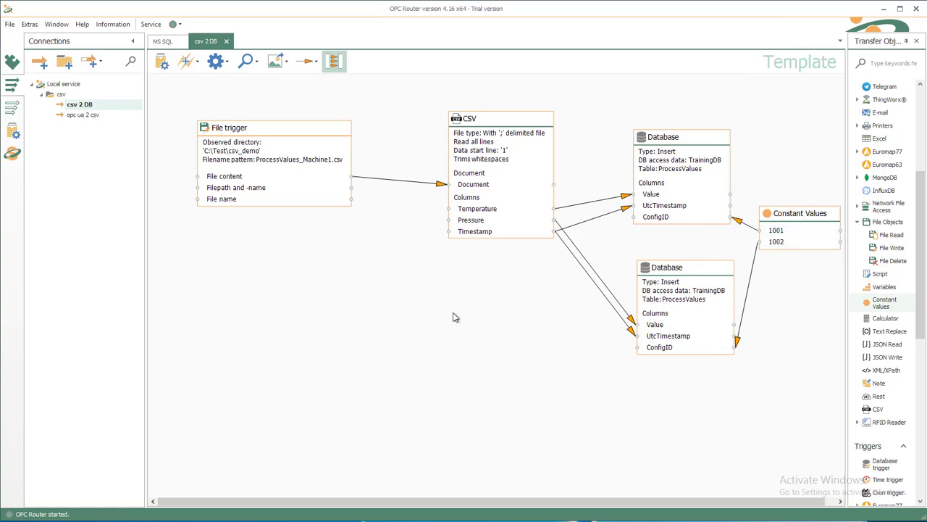
Set the csv 2 DB connection productive and show its runtime state.
click(163, 63)
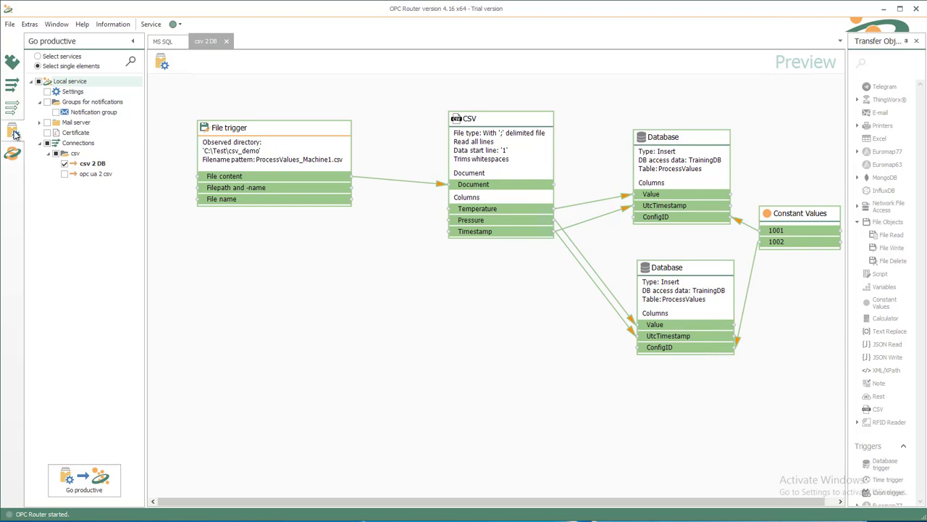
click(162, 64)
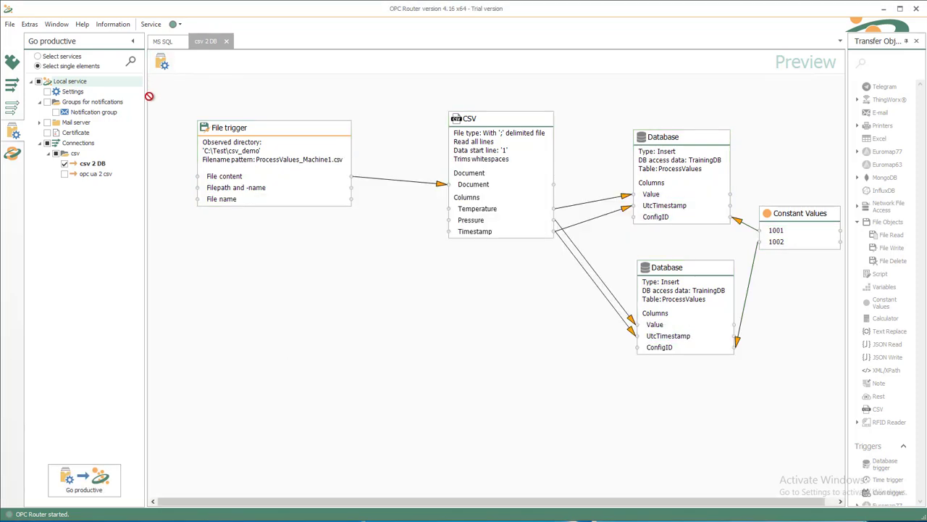
click(14, 154)
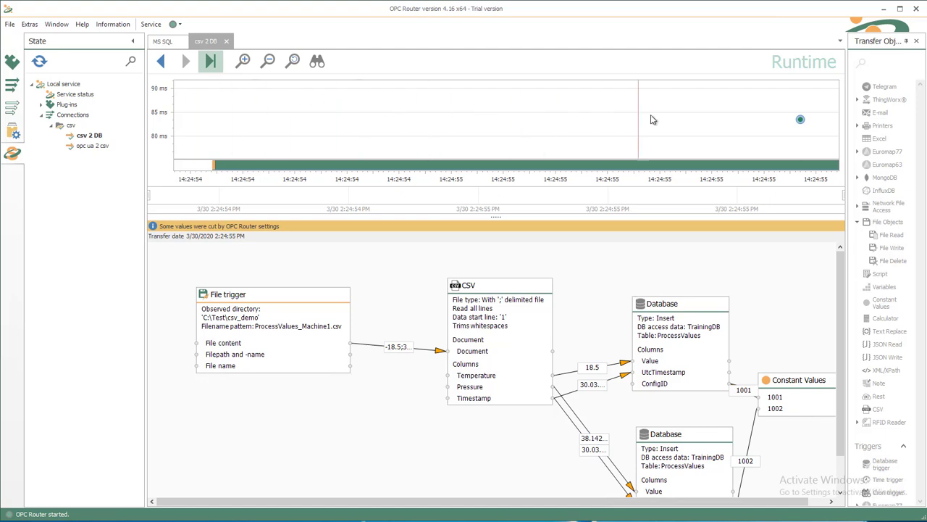
Examine the latest transfers of csv 2 DB, including the file content, temperature and timestamp values passed between the objects.
mouse_move(798, 116)
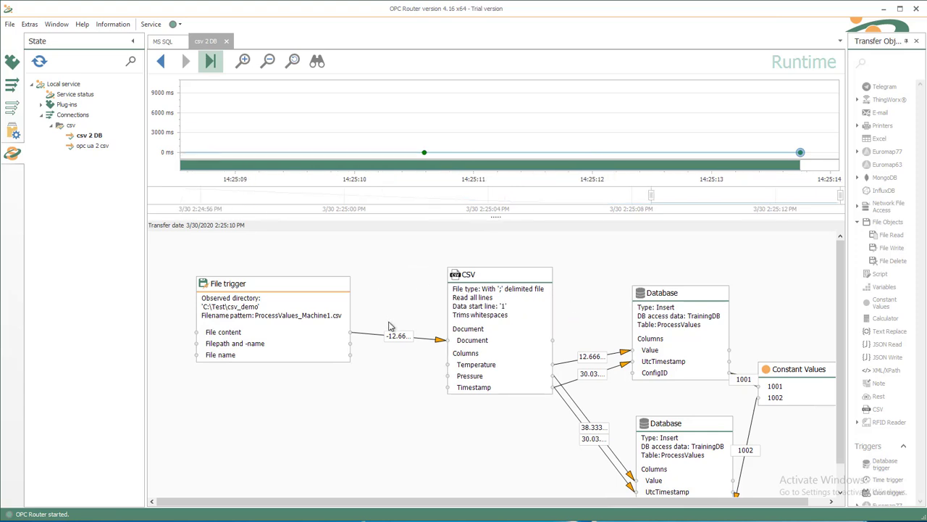
mouse_move(391, 336)
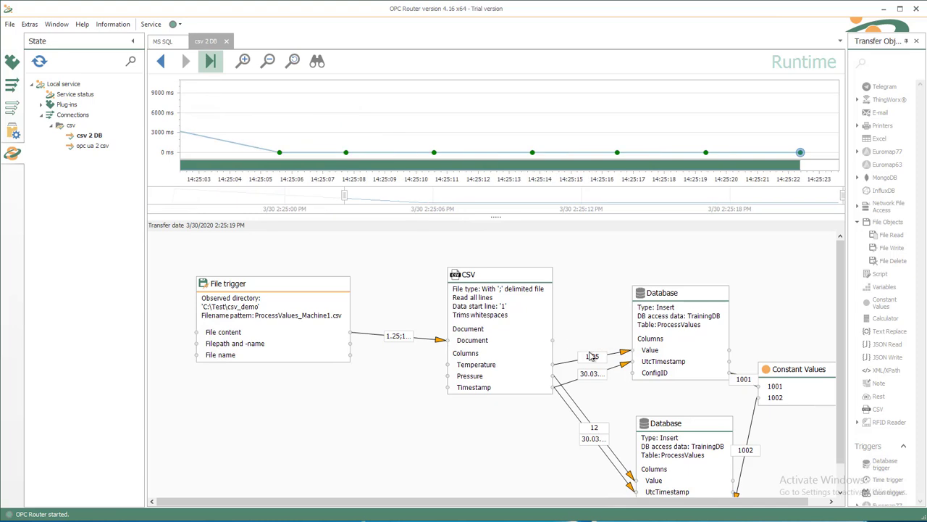
mouse_move(594, 357)
mouse_move(598, 383)
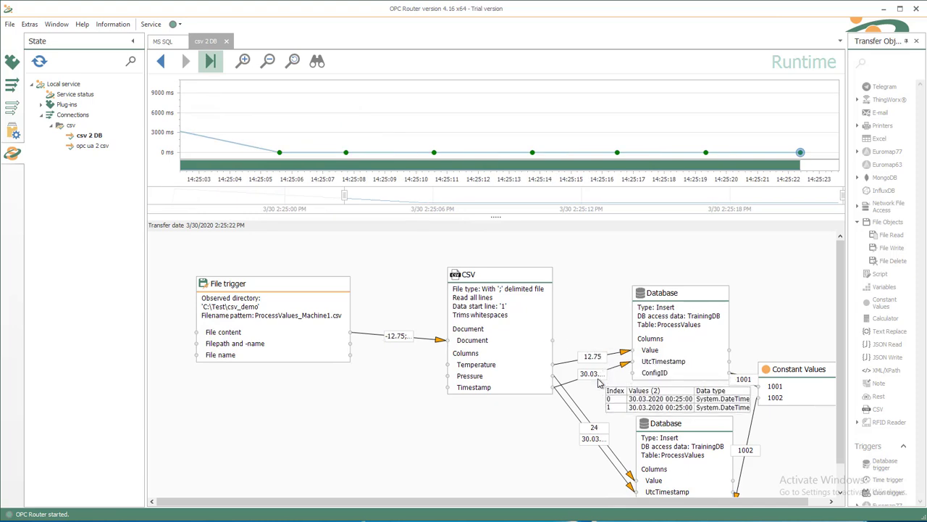
mouse_move(651, 364)
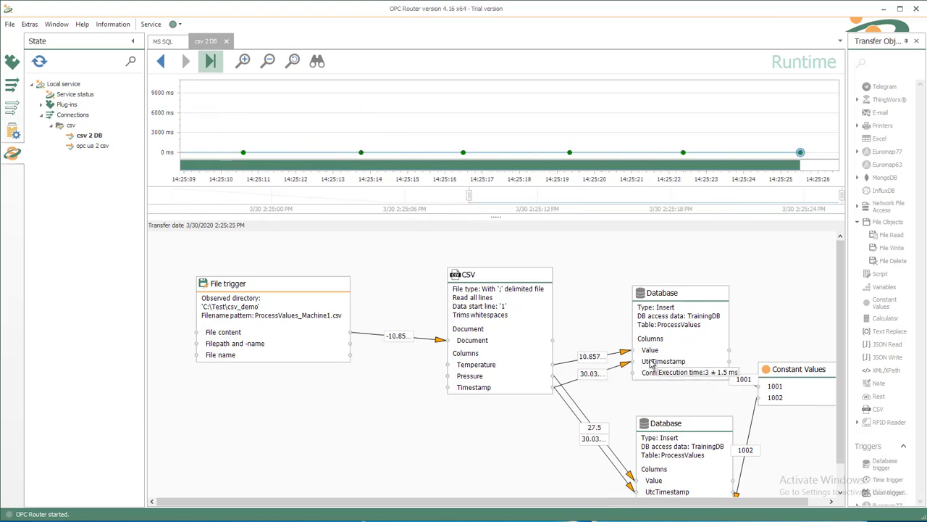
mouse_move(313, 335)
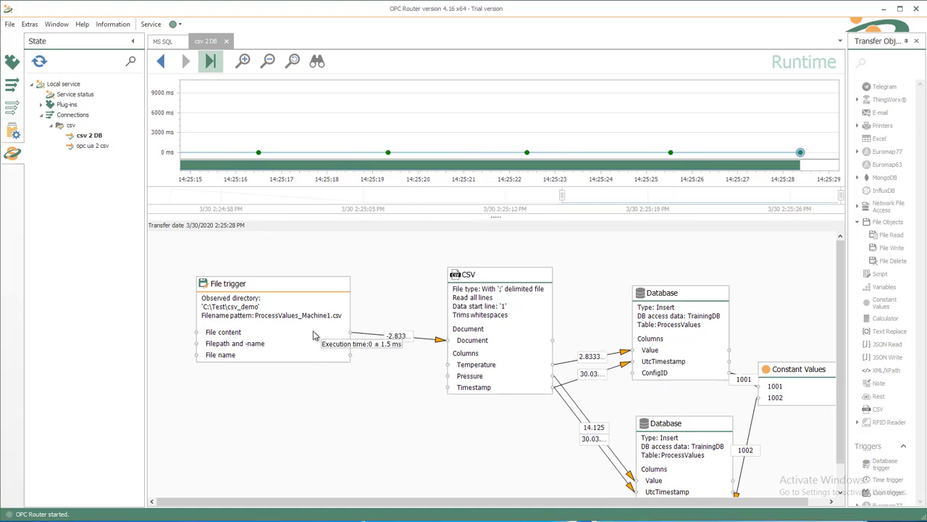
Switch to SQL Server Management Studio, add "order by ID desc" to the ProcessValues query for ConfigID 1002, and execute it.
key(alt+Tab)
key(Tab)
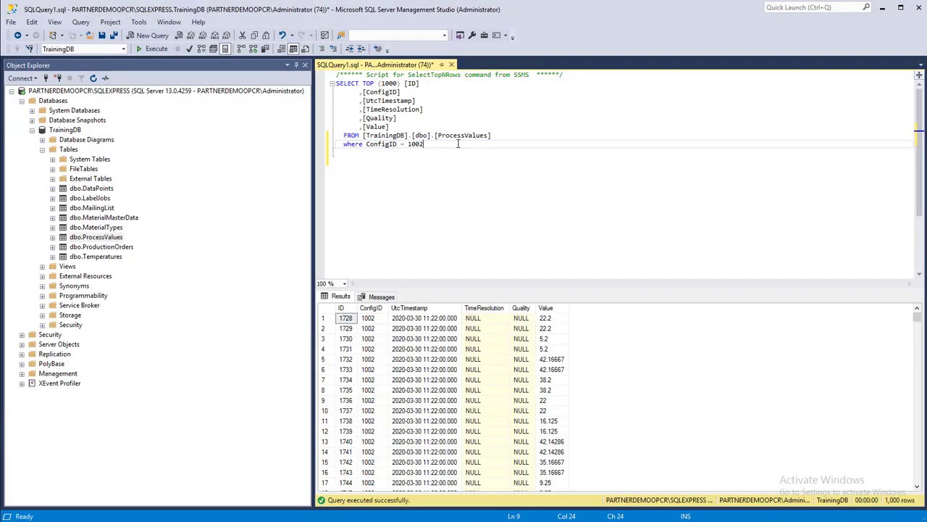
key(Return)
text(order by)
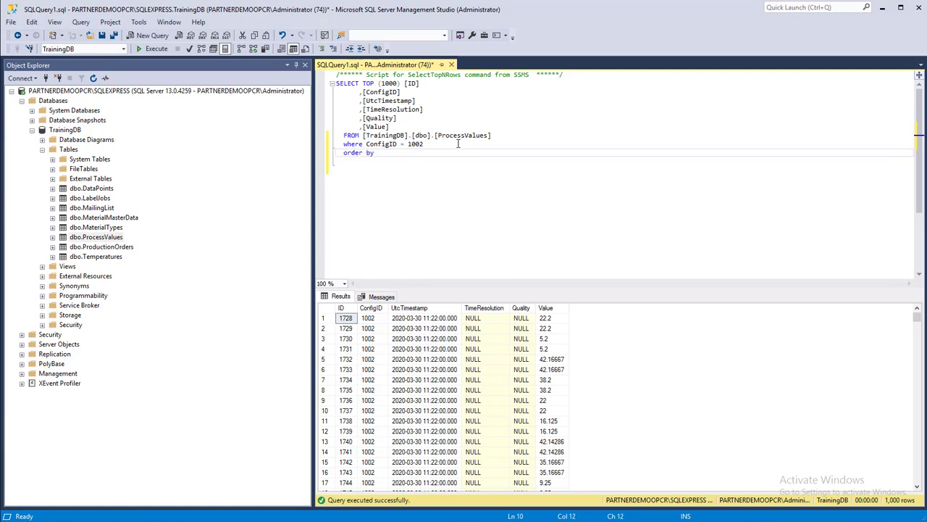
text( ID desc)
click(150, 49)
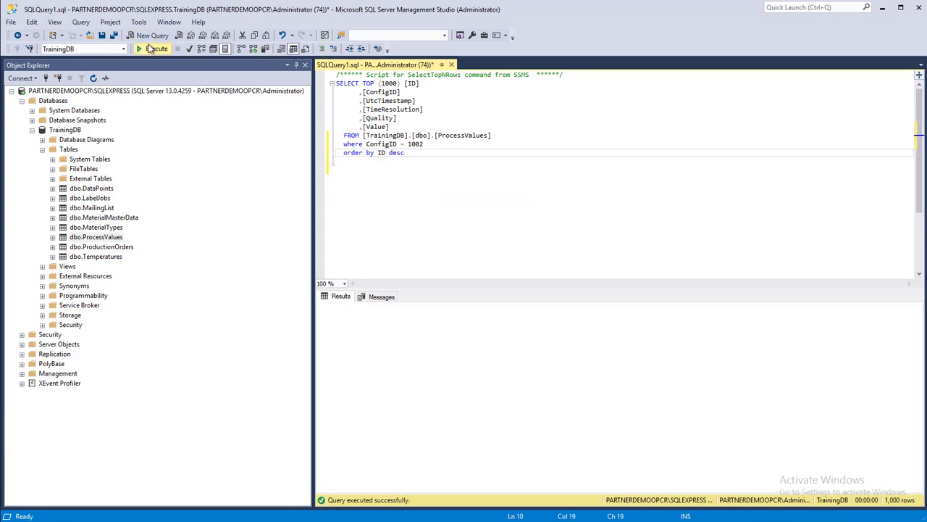